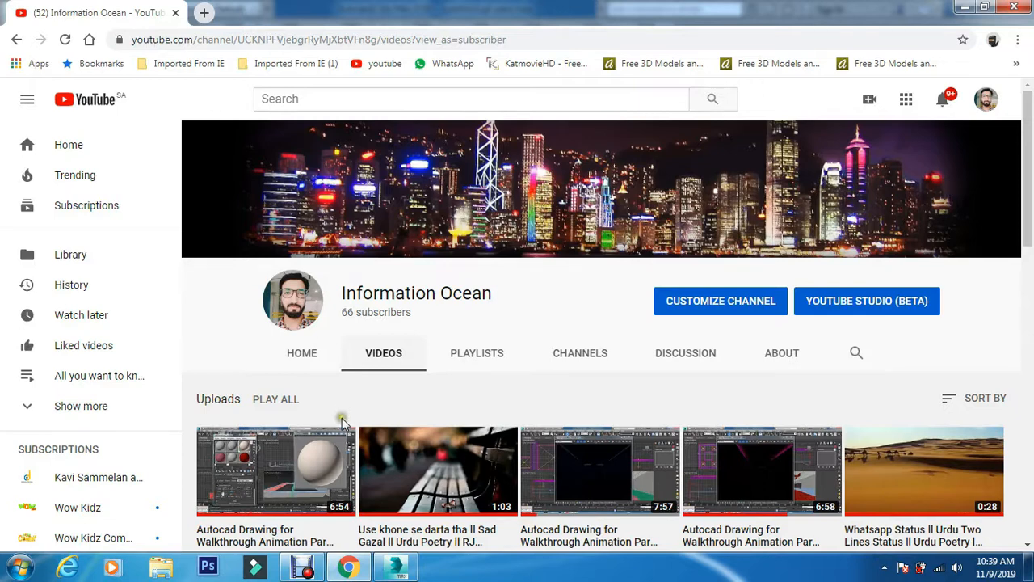
- Switch to 3ds Max and hide Box001 and Box003 in the default layer, keeping Box002 and Box004 visible
left_click(395, 569)
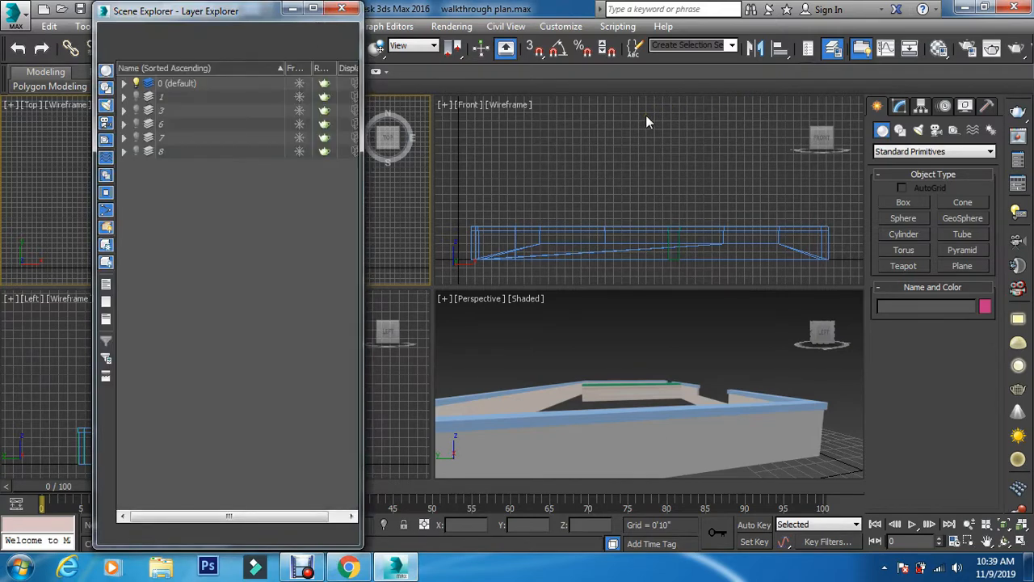
left_click(123, 83)
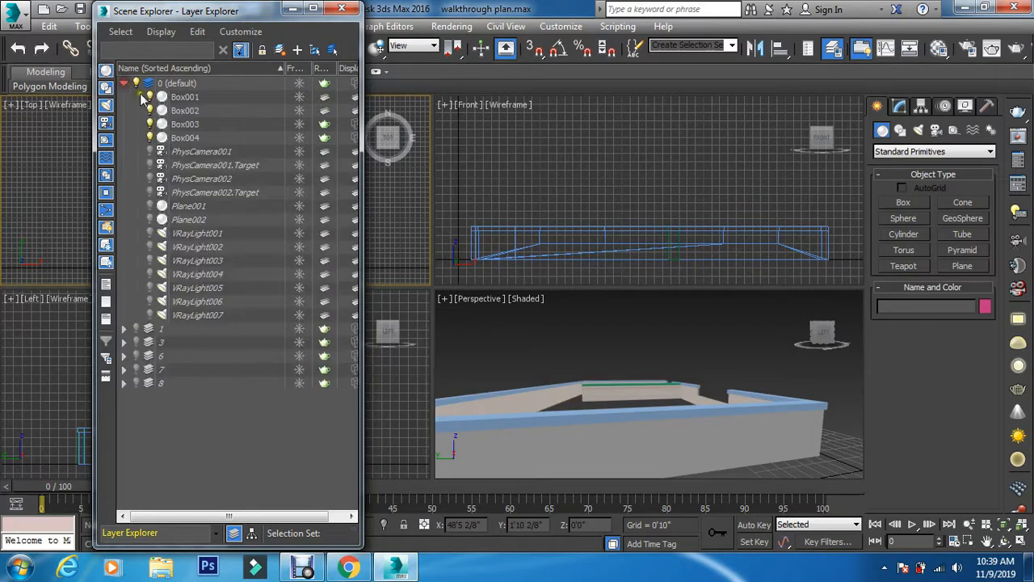
left_click(151, 97)
left_click(150, 111)
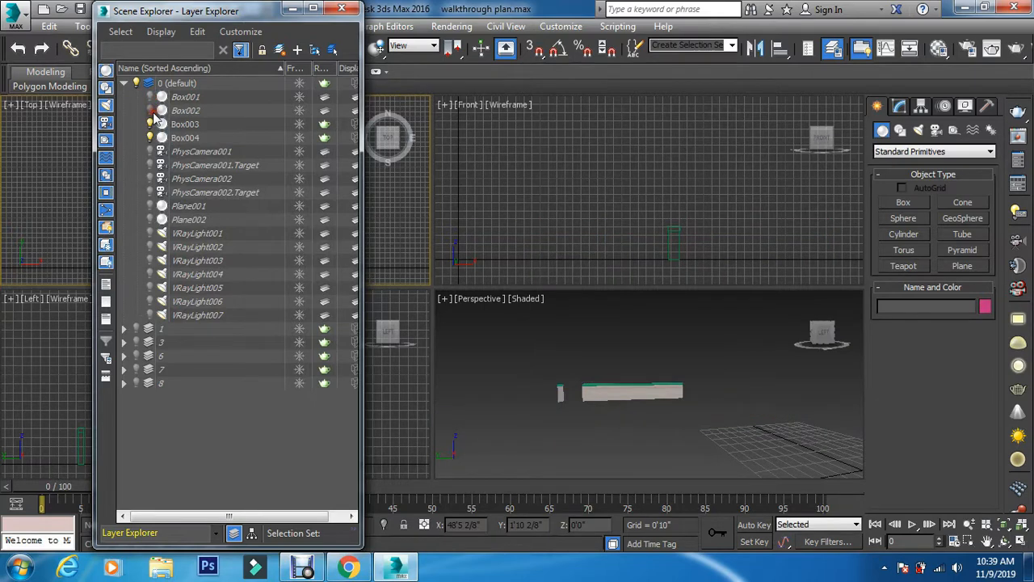
left_click(151, 111)
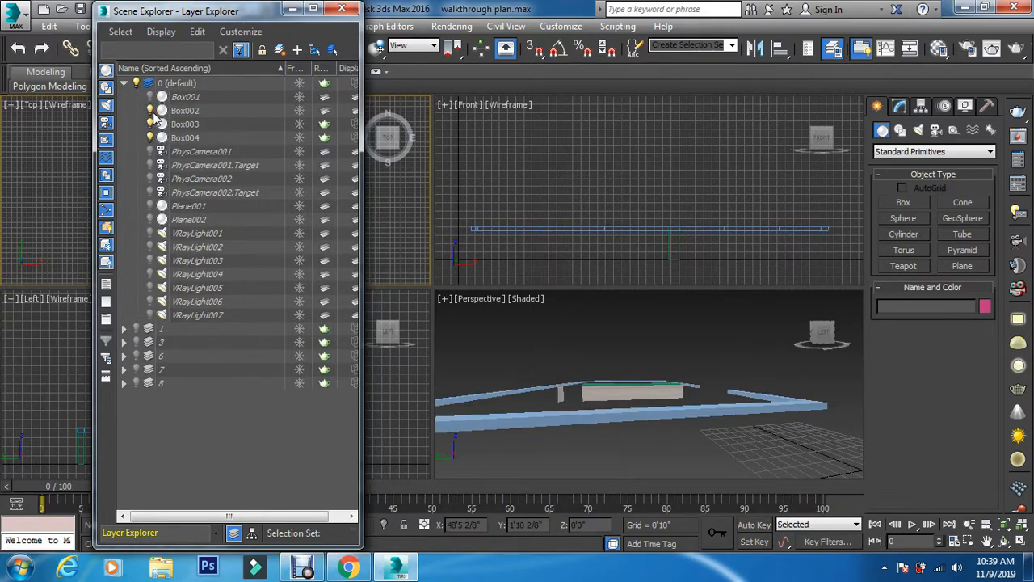
left_click(150, 124)
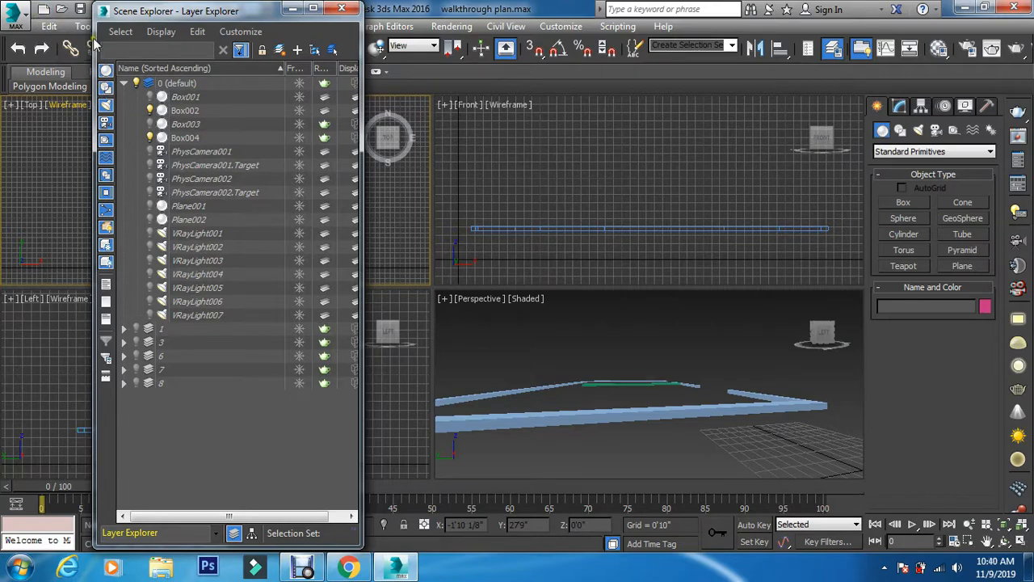
left_click(341, 10)
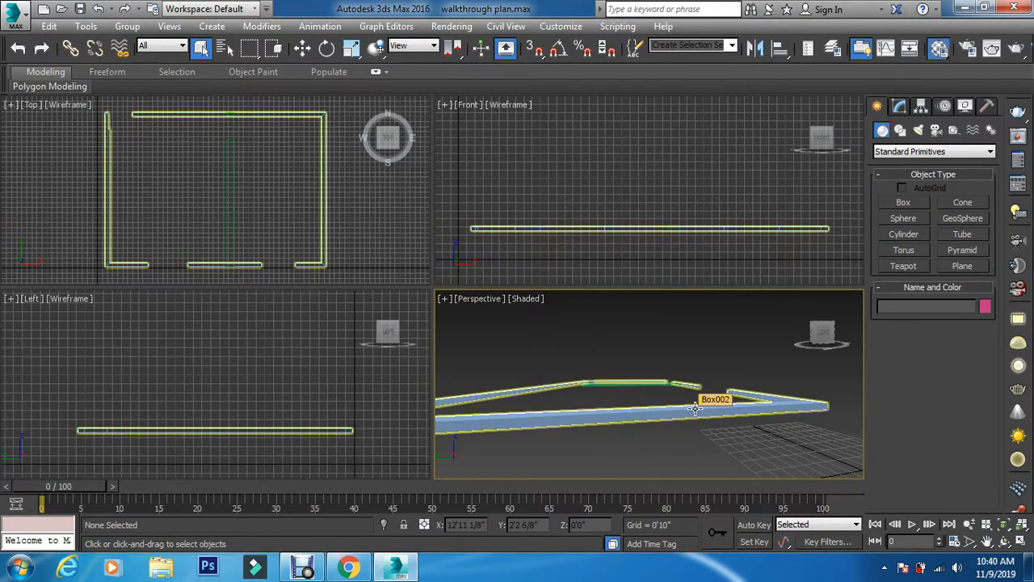
- Pick an unused material sample slot in the Material Editor and name the material bord
key("m")
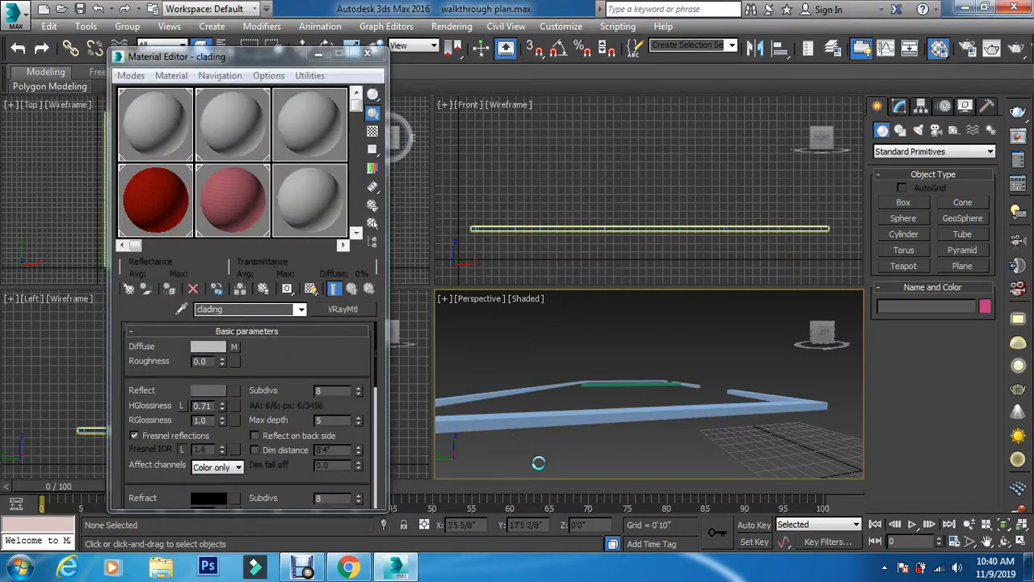
left_click(343, 245)
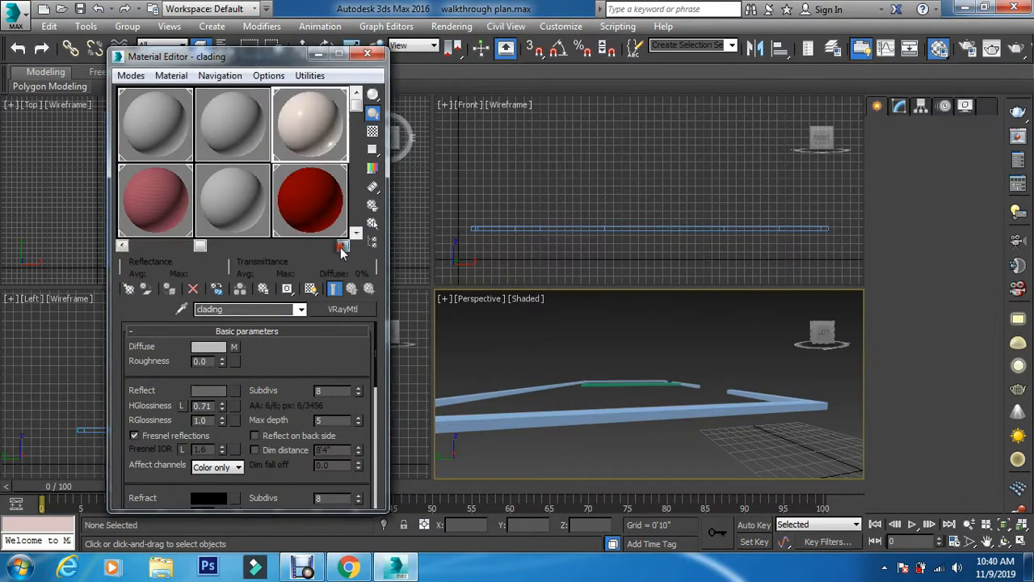
left_click(343, 245)
left_click(303, 131)
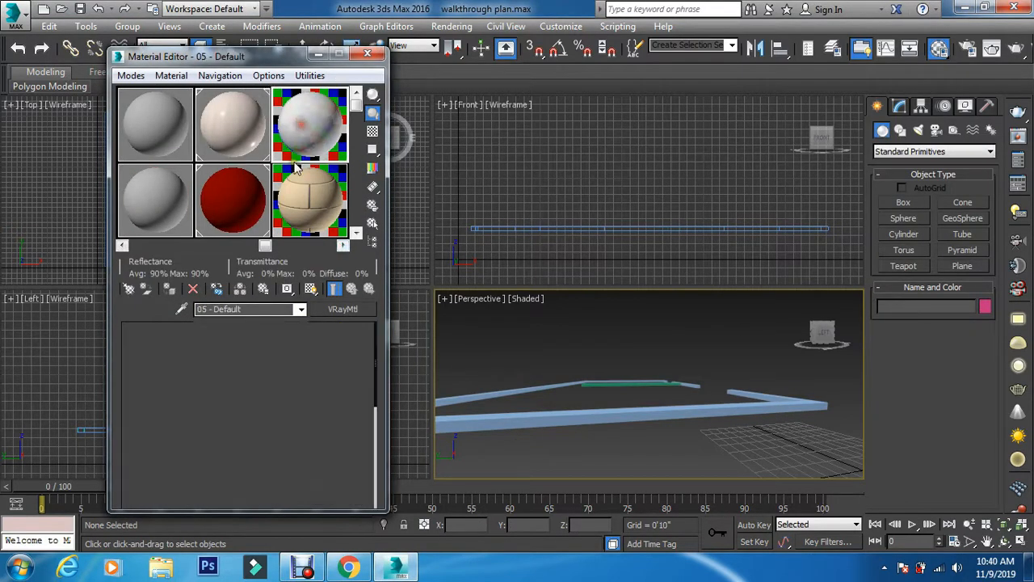
left_click(251, 309)
type("bord")
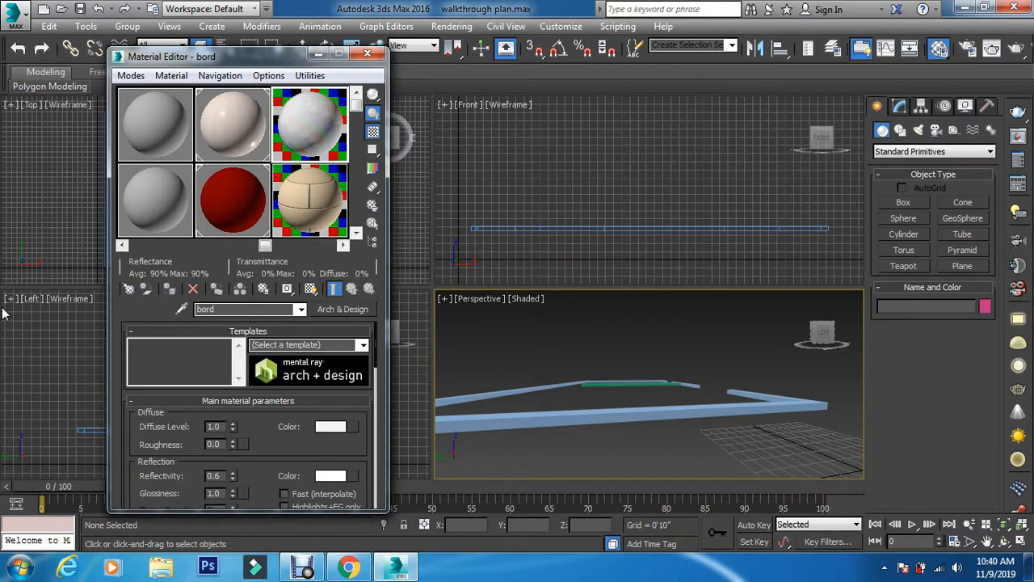
- Change the bord material's type from Arch & Design to VRayMtl
left_click(343, 308)
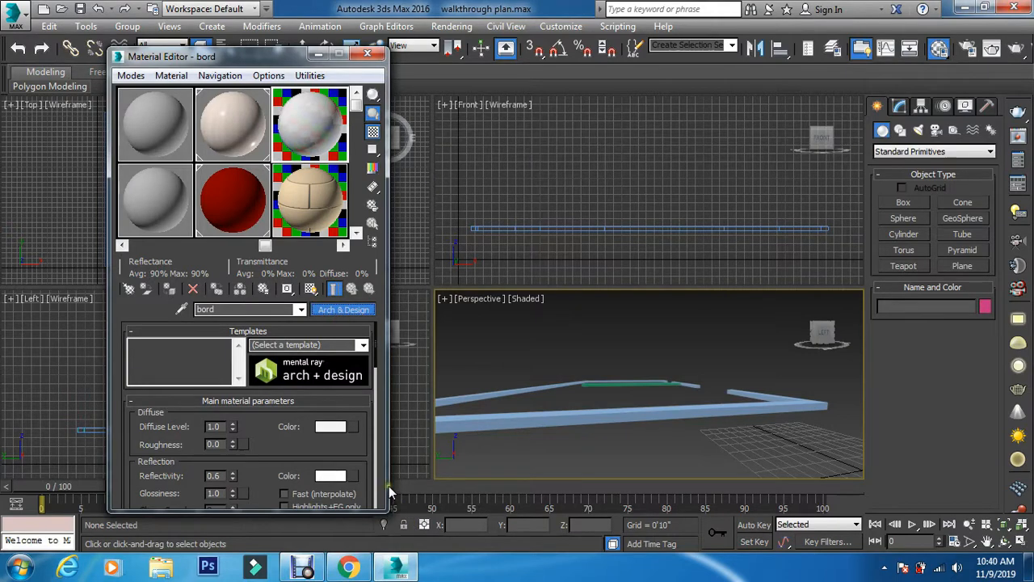
left_click(239, 247)
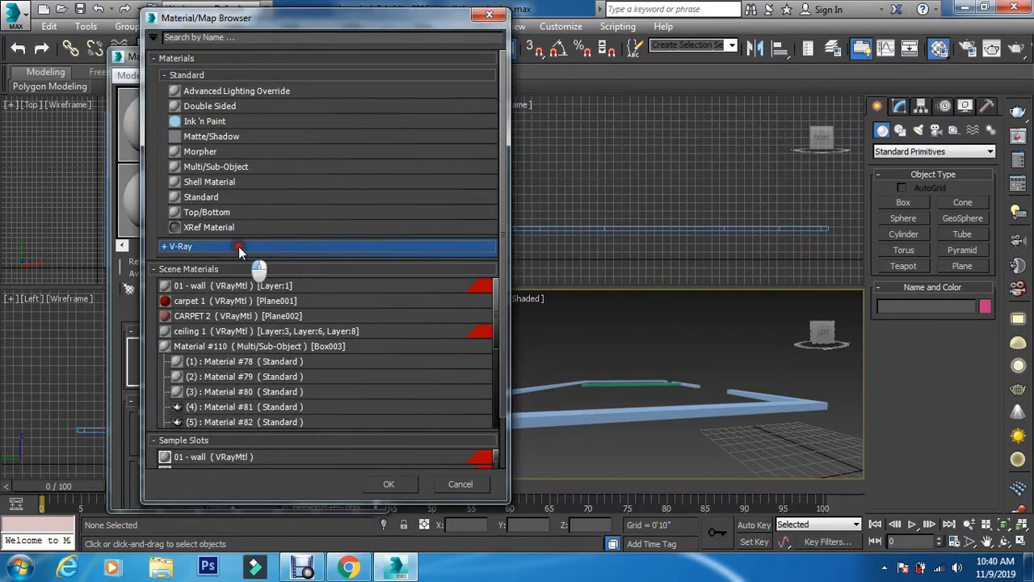
double_click(216, 427)
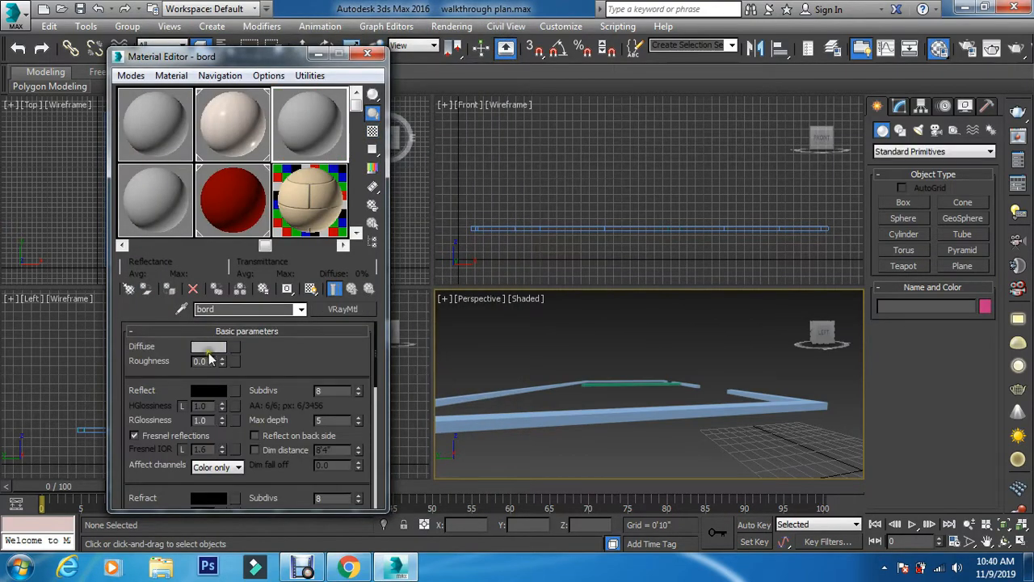
- Load the patterned border image from the new mat folder on drive D as the material's diffuse bitmap
left_click(237, 347)
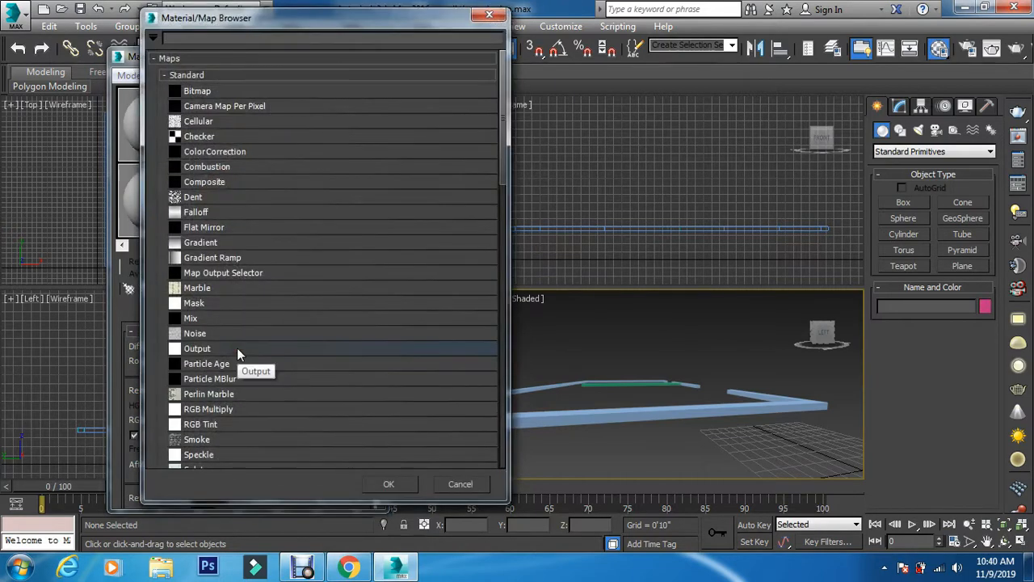
double_click(206, 91)
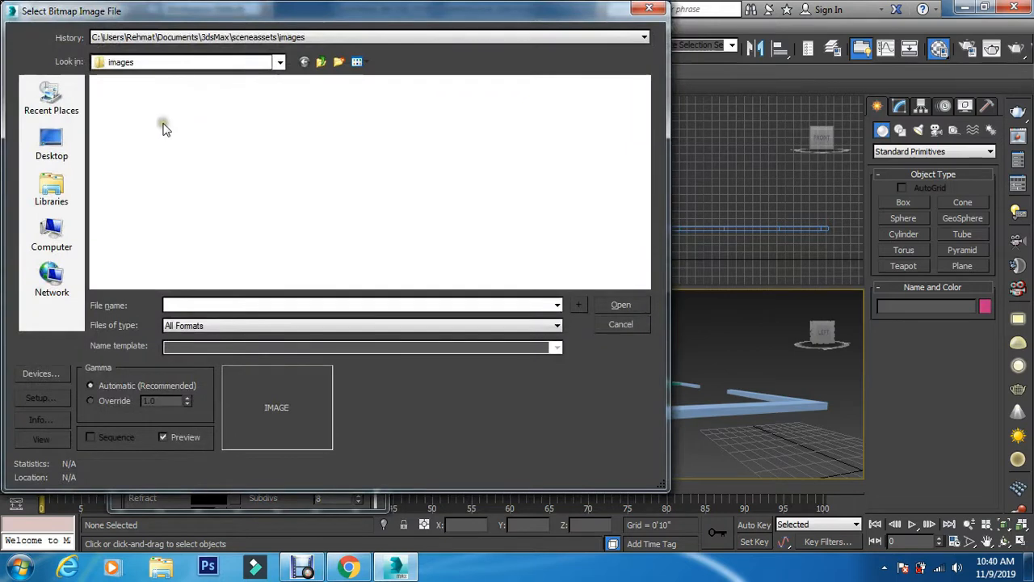
left_click(51, 236)
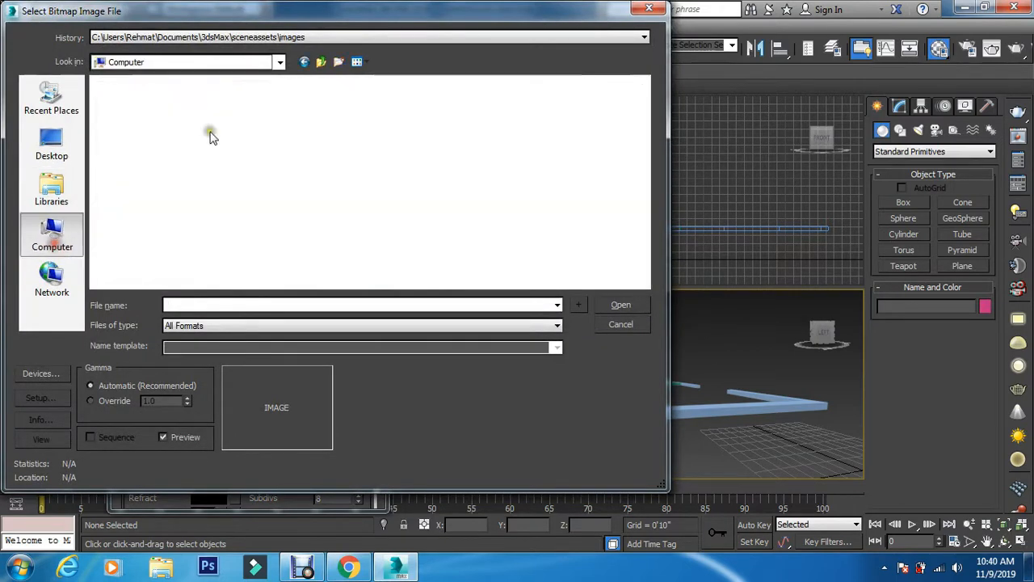
double_click(343, 111)
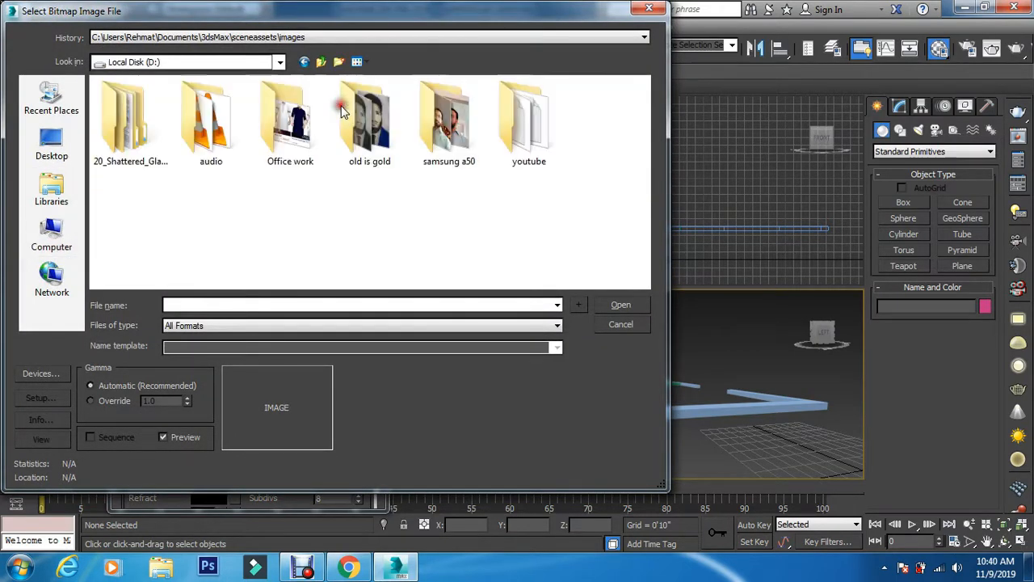
double_click(301, 146)
double_click(146, 113)
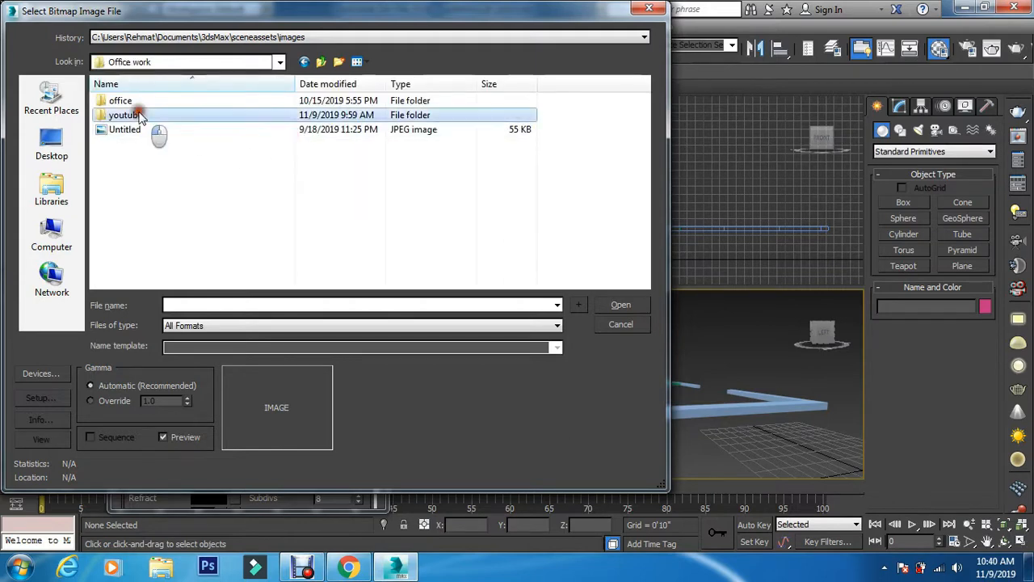
double_click(209, 127)
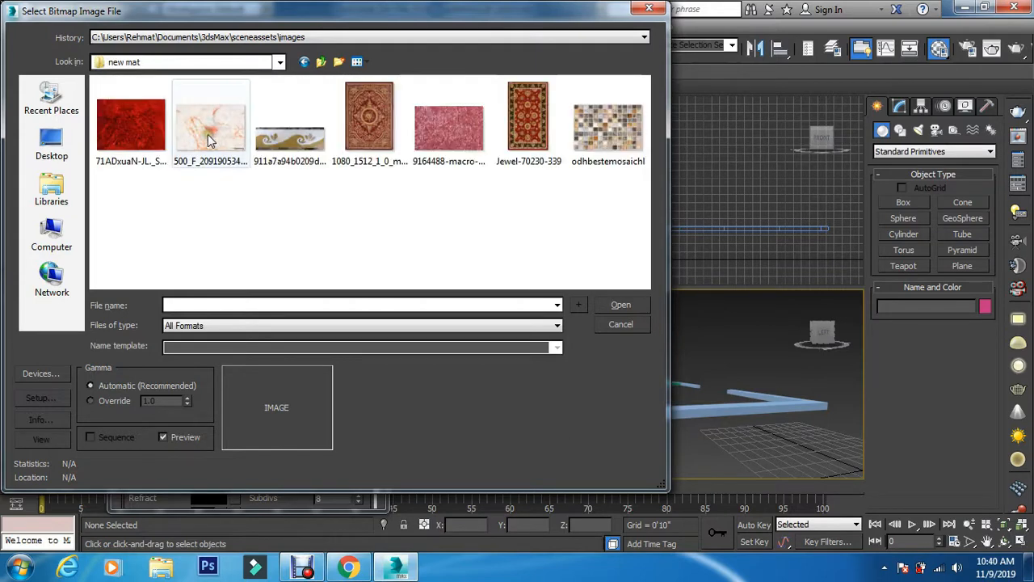
left_click(257, 147)
left_click(609, 307)
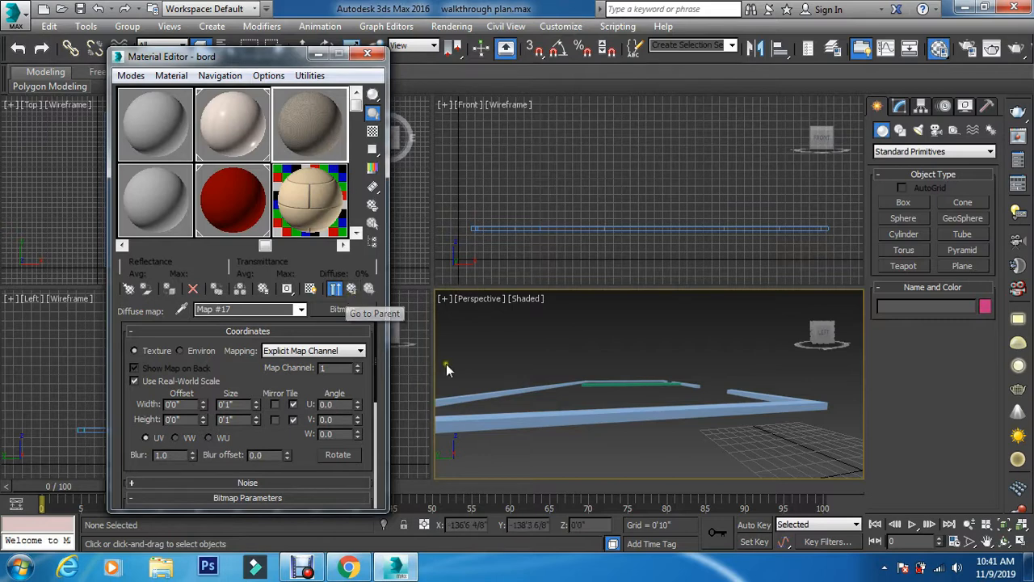
- Convert Box002, the blue border strip around the room, to an Editable Poly
left_click(497, 426)
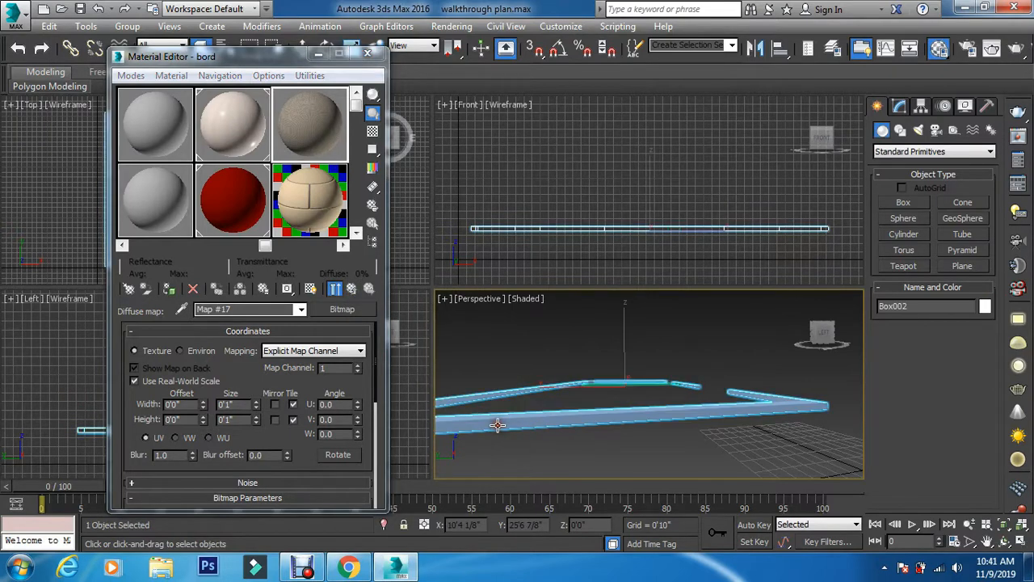
scroll(626, 369, "up", 3)
scroll(624, 376, "down", 2)
scroll(622, 388, "down", 3)
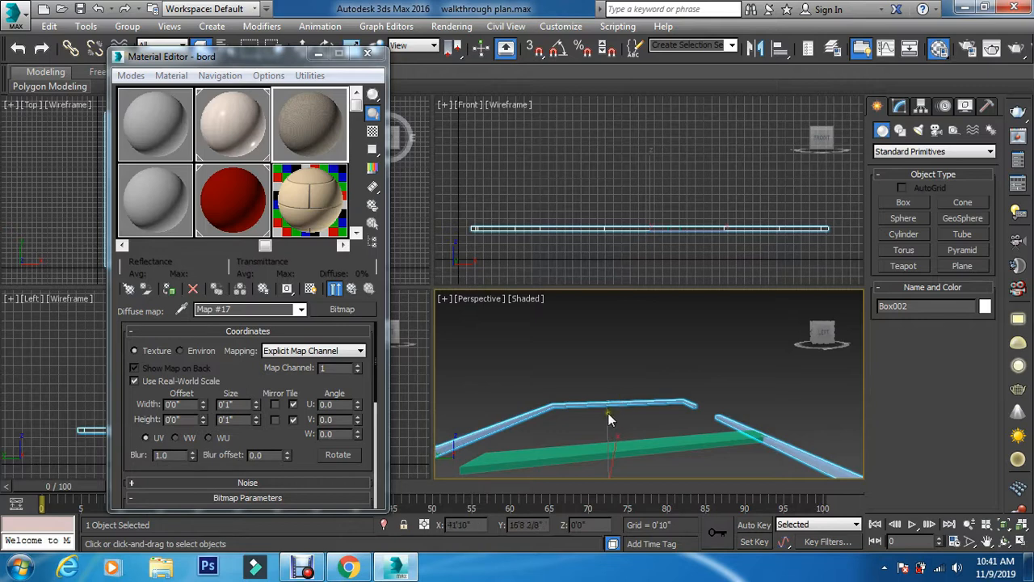
right_click(612, 323)
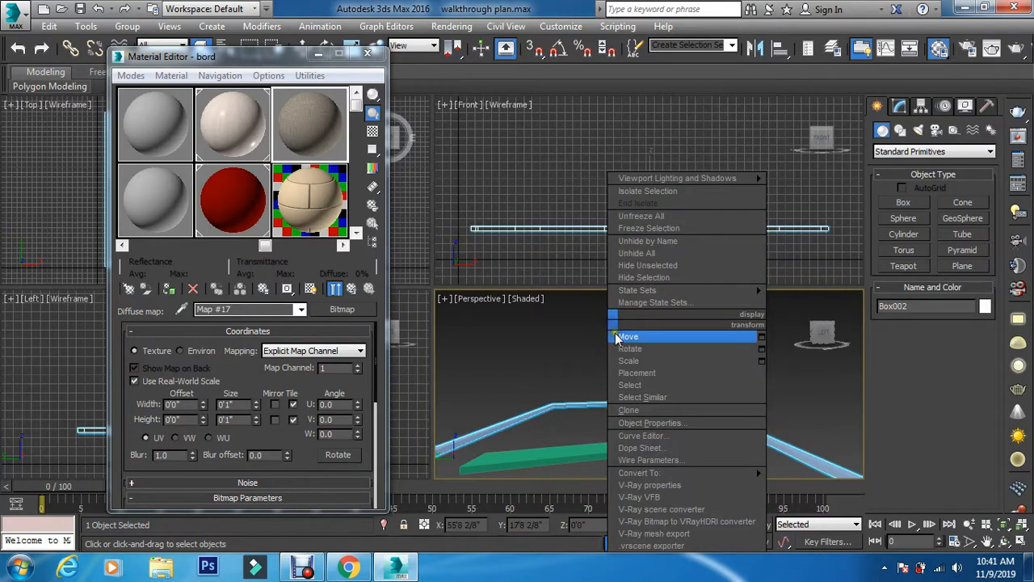
mouse_move(661, 474)
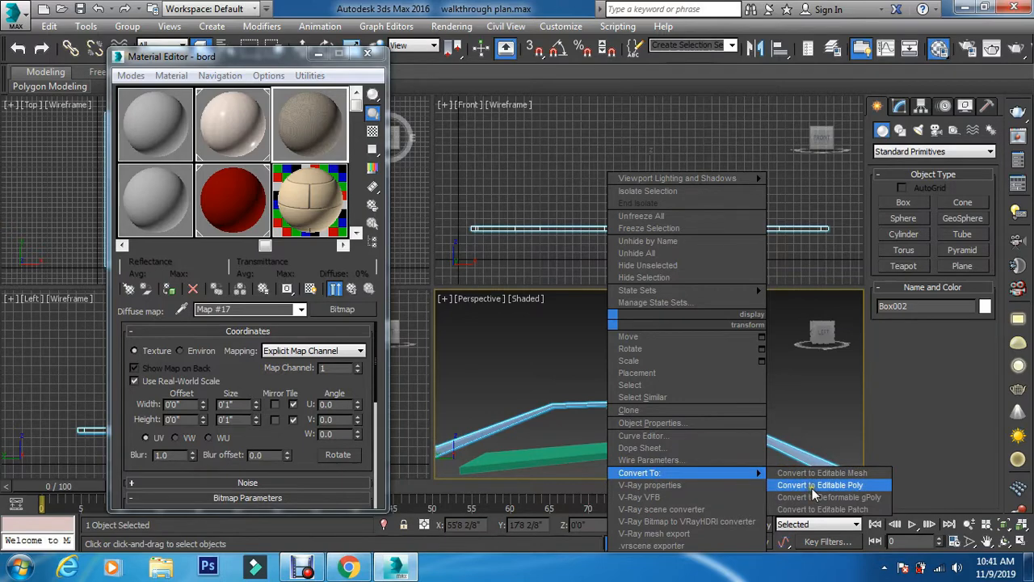
left_click(812, 488)
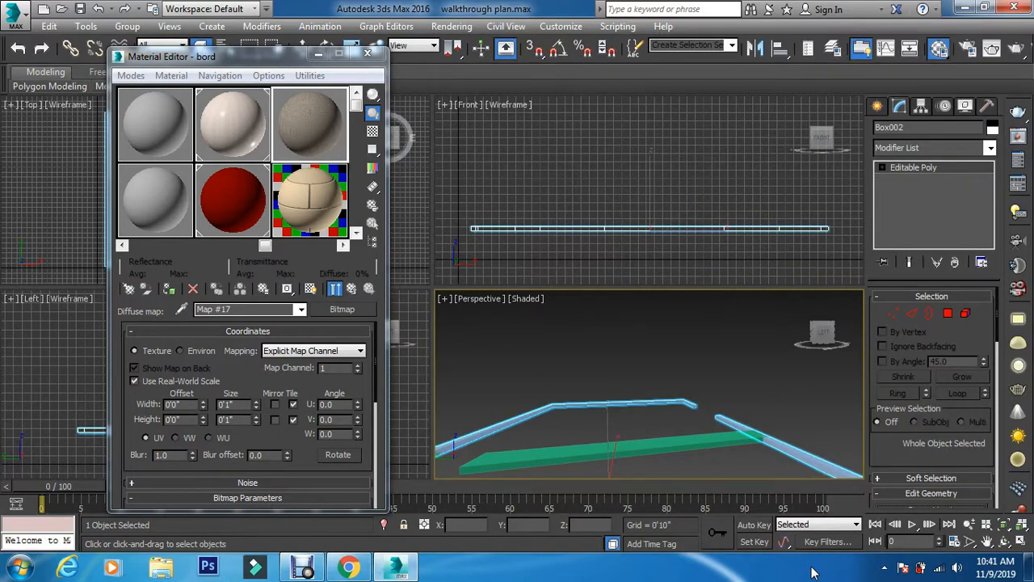
- Select a long side polygon of Box002, assign the bord material to it and show the map in the viewport
left_click(947, 313)
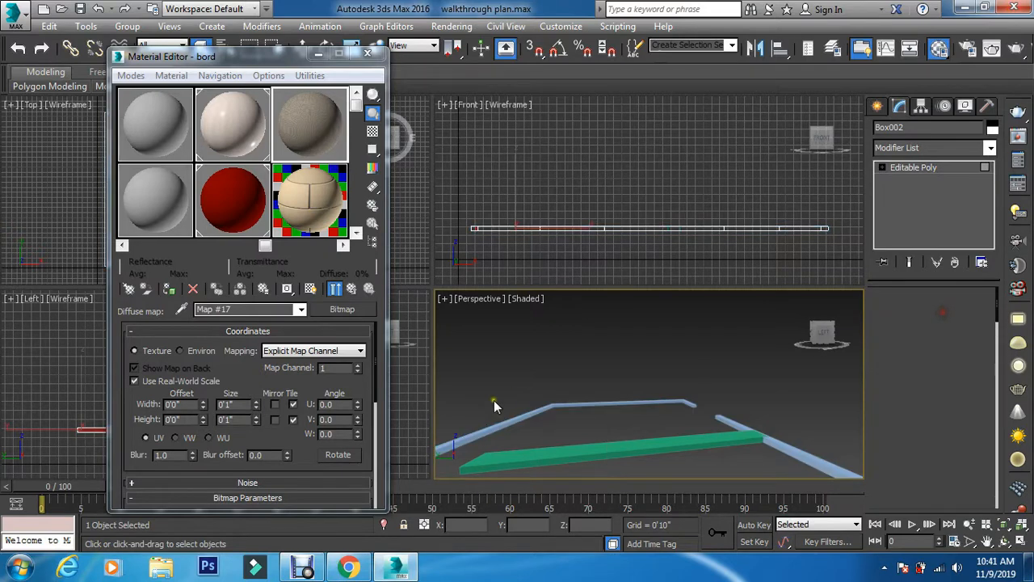
left_click(440, 451)
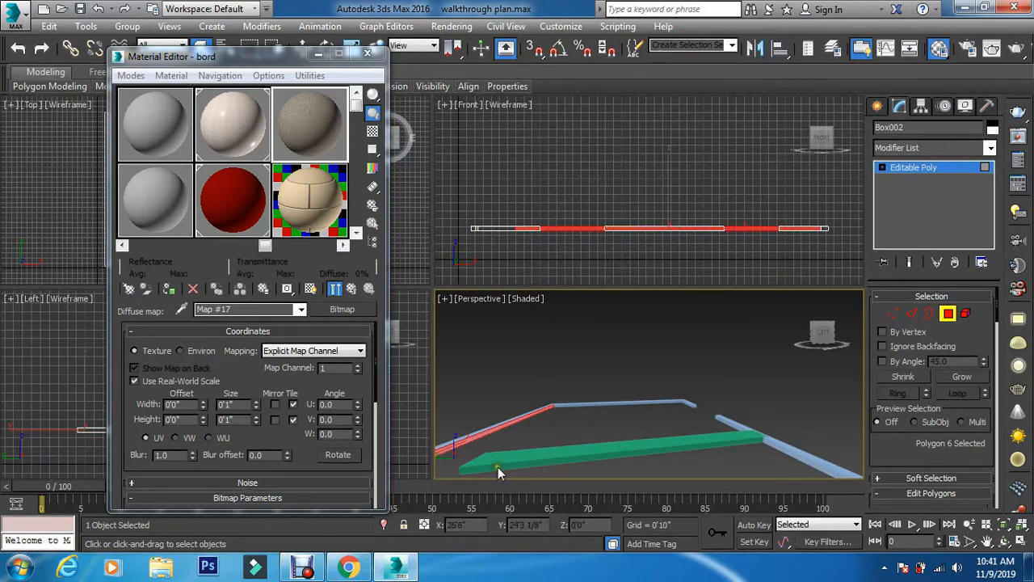
scroll(587, 363, "down", 5)
scroll(544, 389, "up", 3)
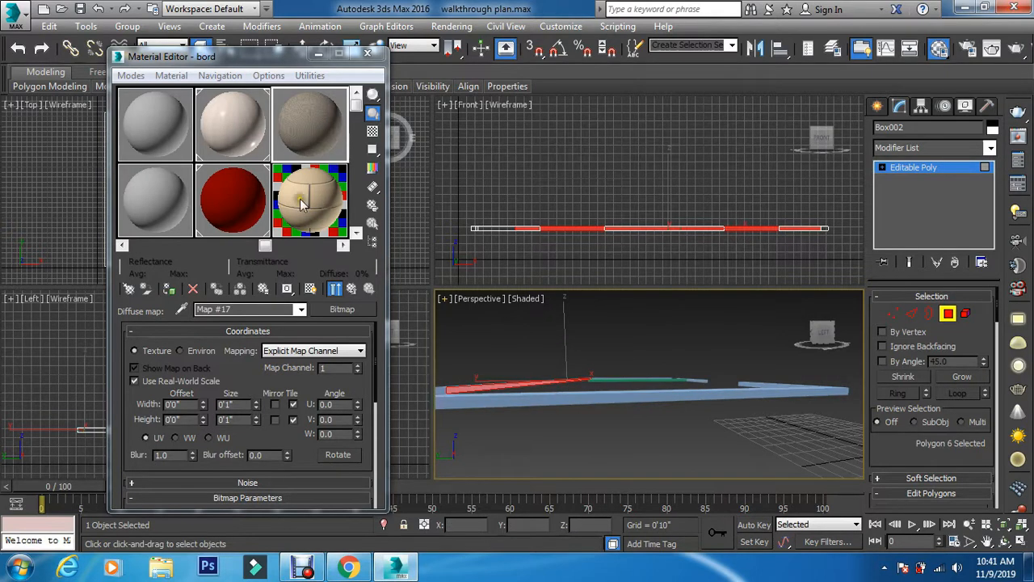
left_click(164, 291)
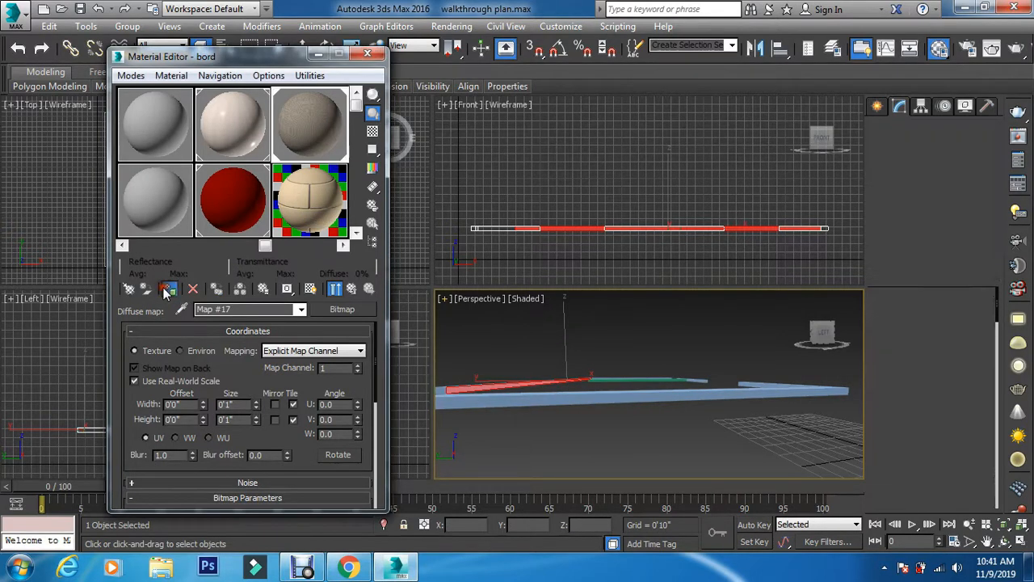
left_click(310, 289)
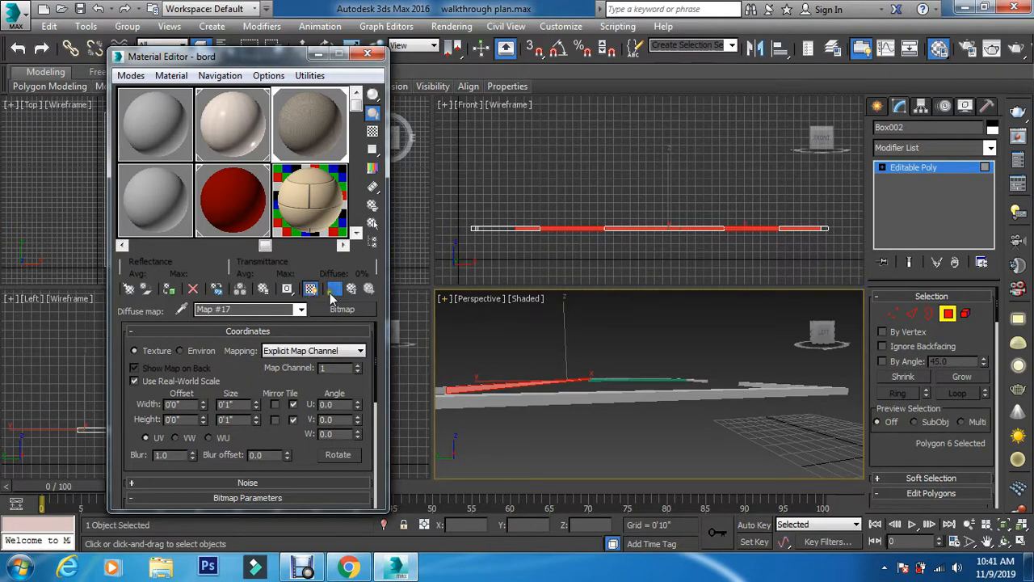
- Open an enlarged preview of the bord sample and raise the bitmap's real-world width to 1'9 4/8"
double_click(321, 121)
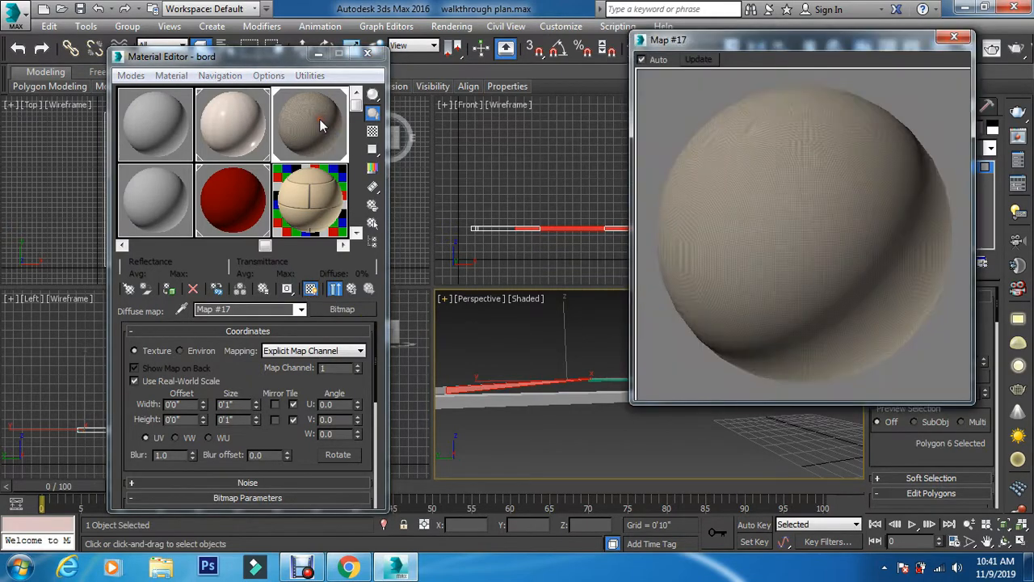
left_click(283, 350)
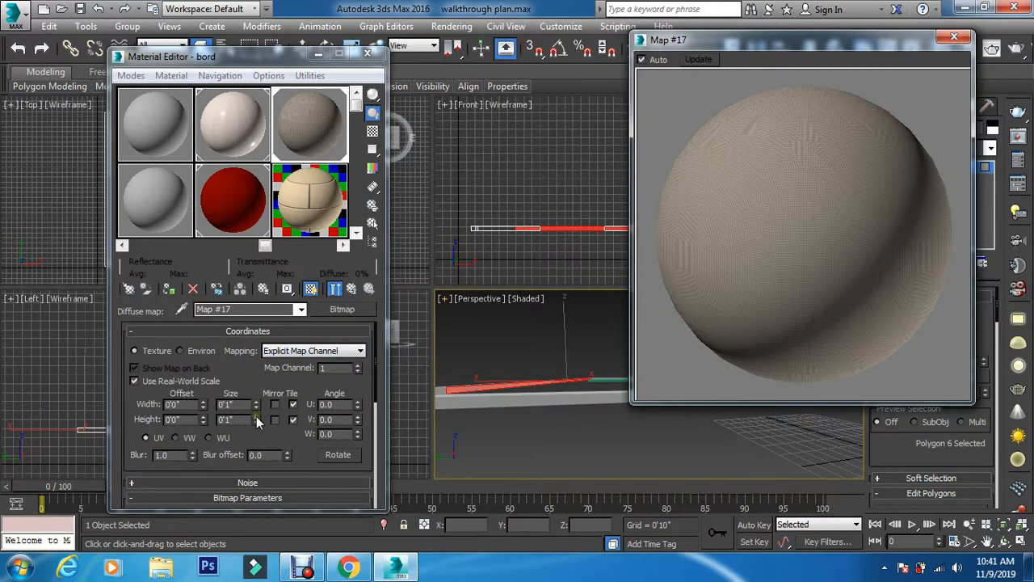
mouse_move(256, 416)
left_mouse_down()
mouse_move(259, 406)
mouse_move(259, 418)
left_mouse_up()
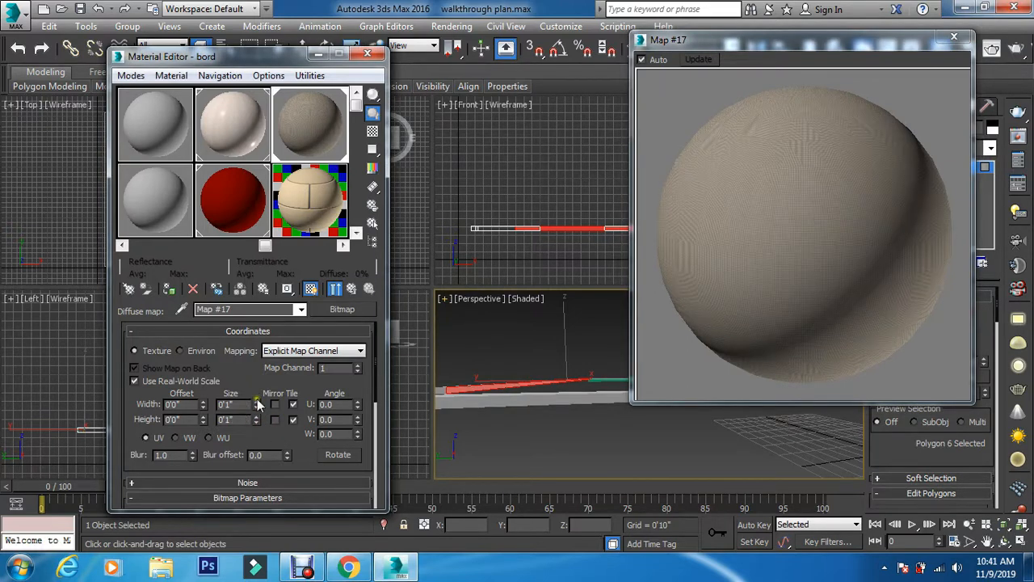
left_click(256, 401)
mouse_move(257, 404)
left_mouse_down()
mouse_move(265, 354)
mouse_move(260, 404)
left_mouse_up()
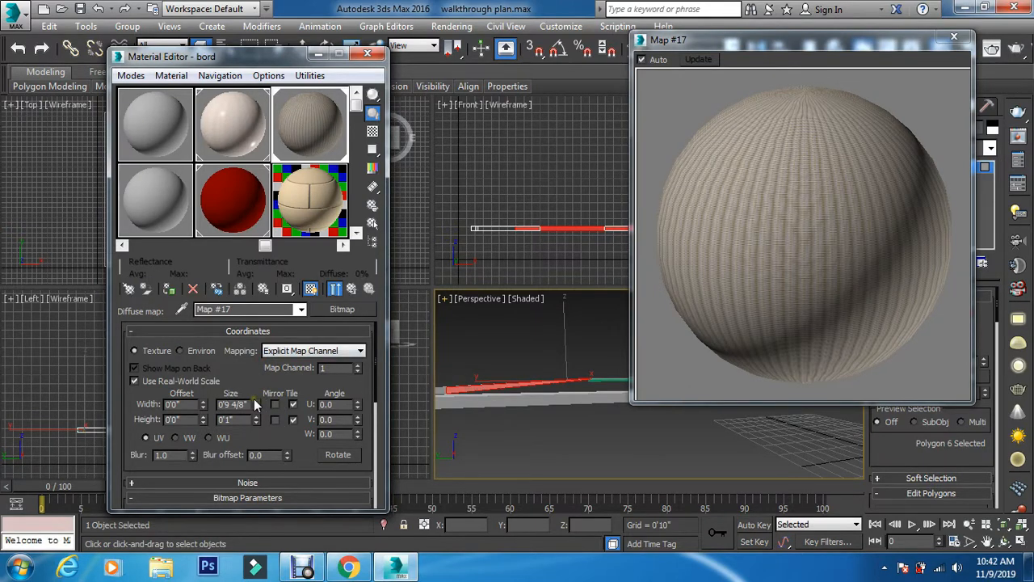
left_click_drag(256, 404, 262, 309)
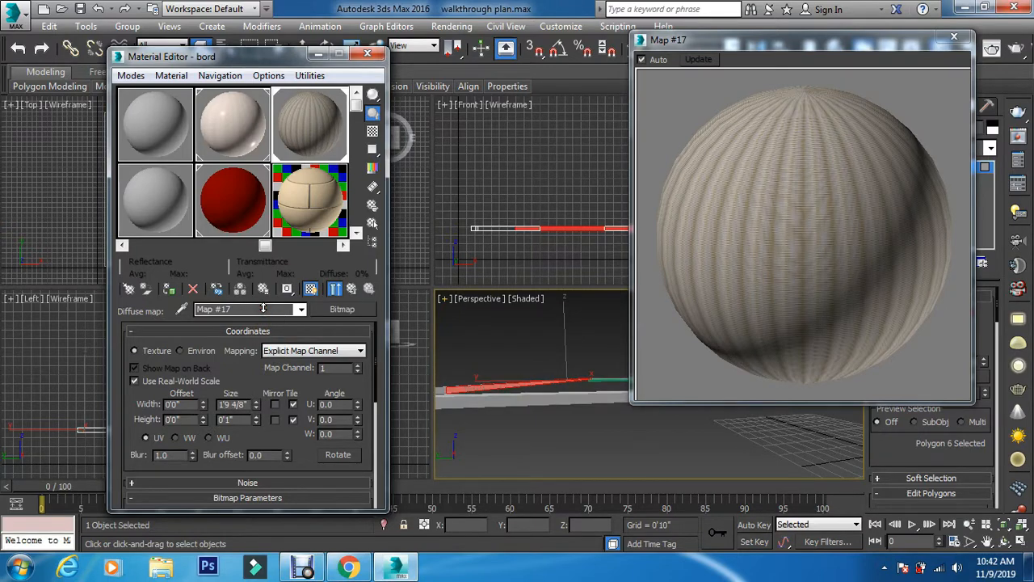
- Raise the border bitmap's real-world width to 8'7 3/8" and close the enlarged preview
left_click_drag(256, 404, 256, 174)
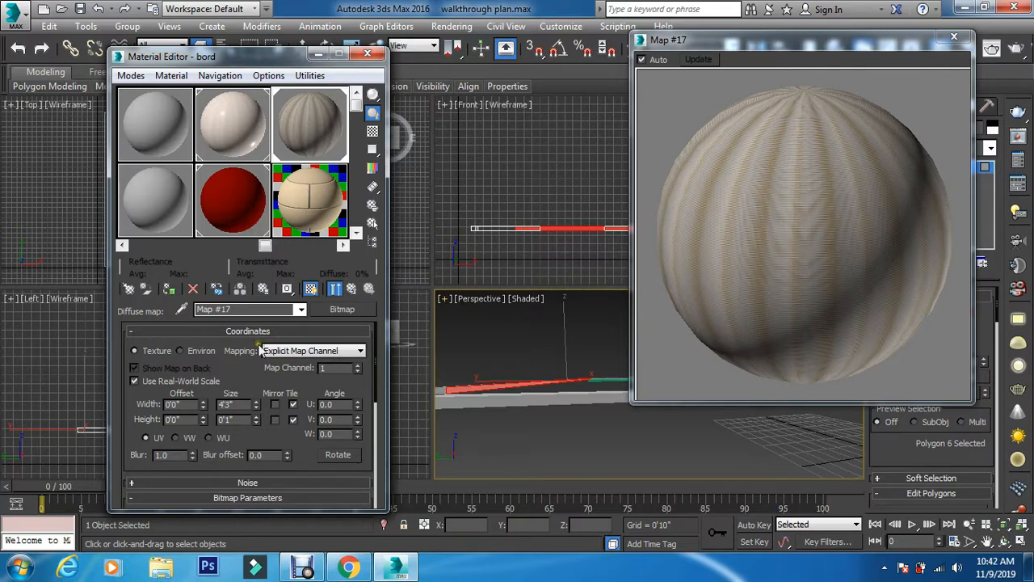
left_click_drag(256, 409, 260, 127)
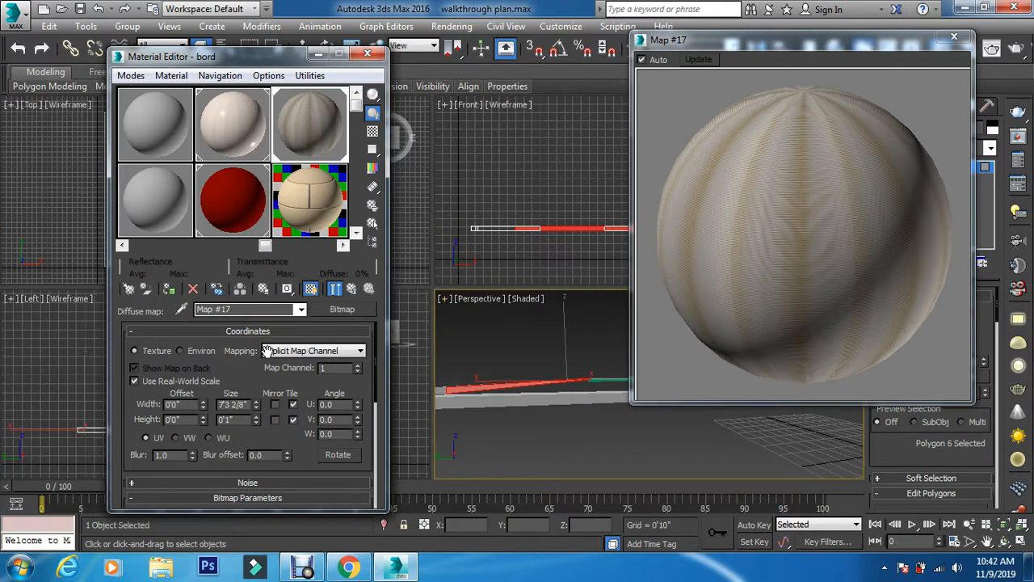
left_click_drag(257, 408, 266, 260)
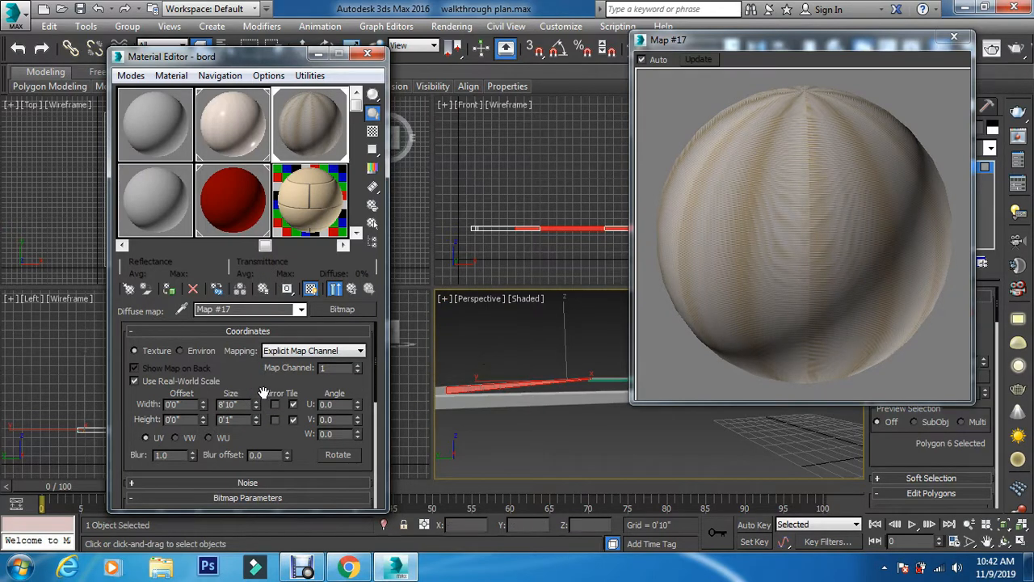
left_click_drag(255, 407, 256, 423)
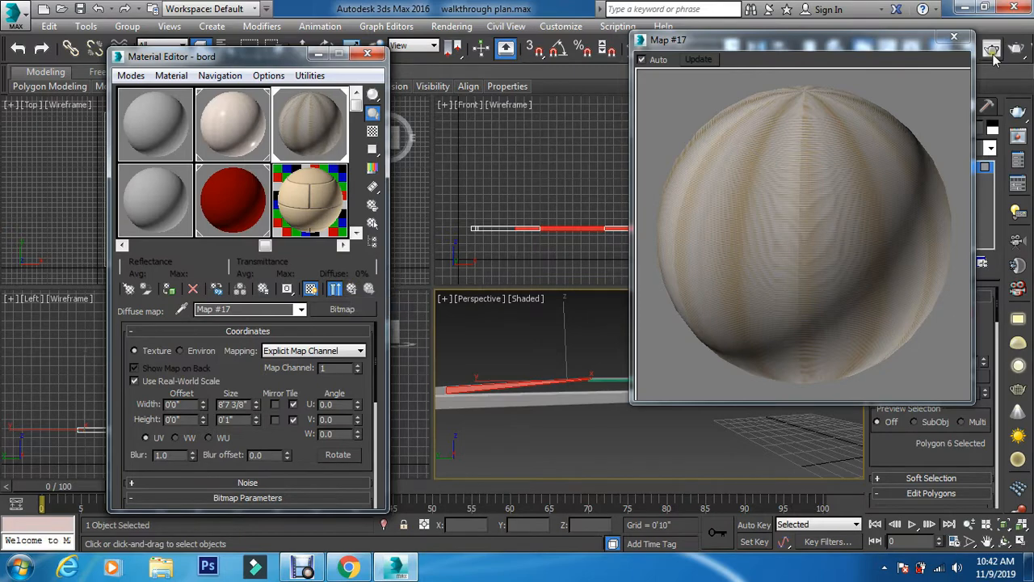
left_click(954, 39)
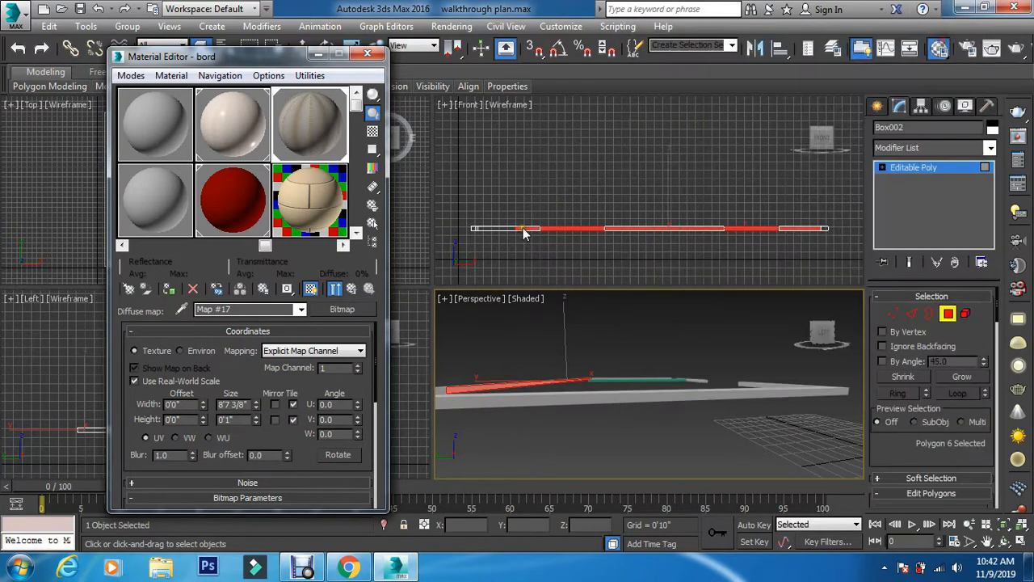
- Give the bord material a dark grey reflection colour, unlock its highlight glossiness and set that to 0.77
left_click(352, 290)
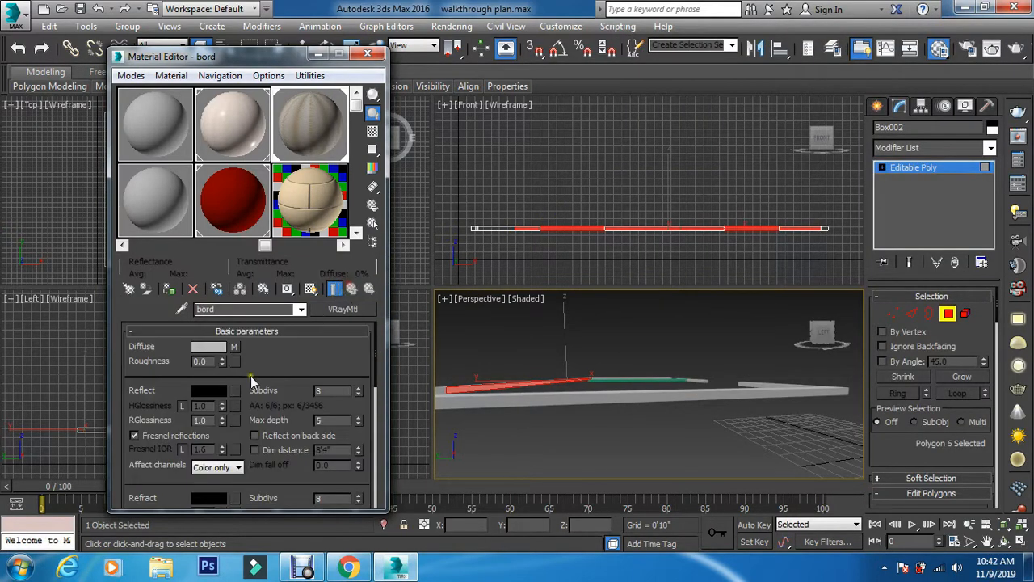
left_click(212, 392)
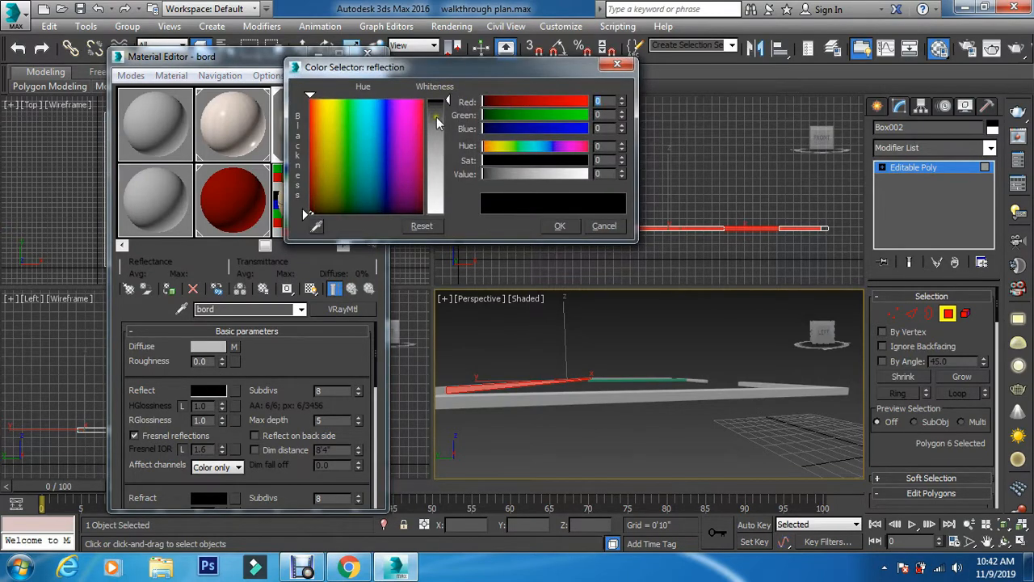
left_click(442, 109)
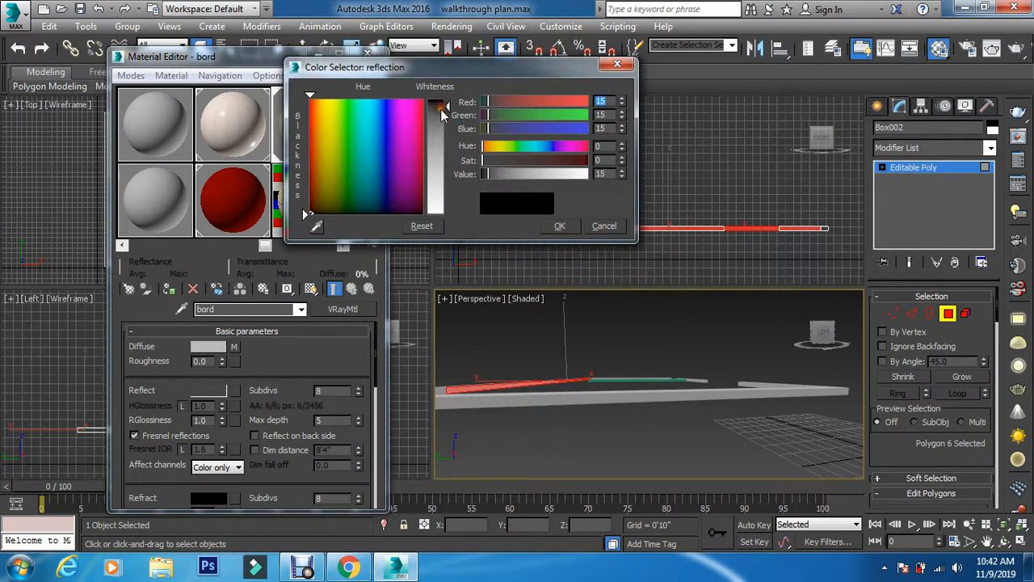
left_click(441, 111)
left_click(555, 226)
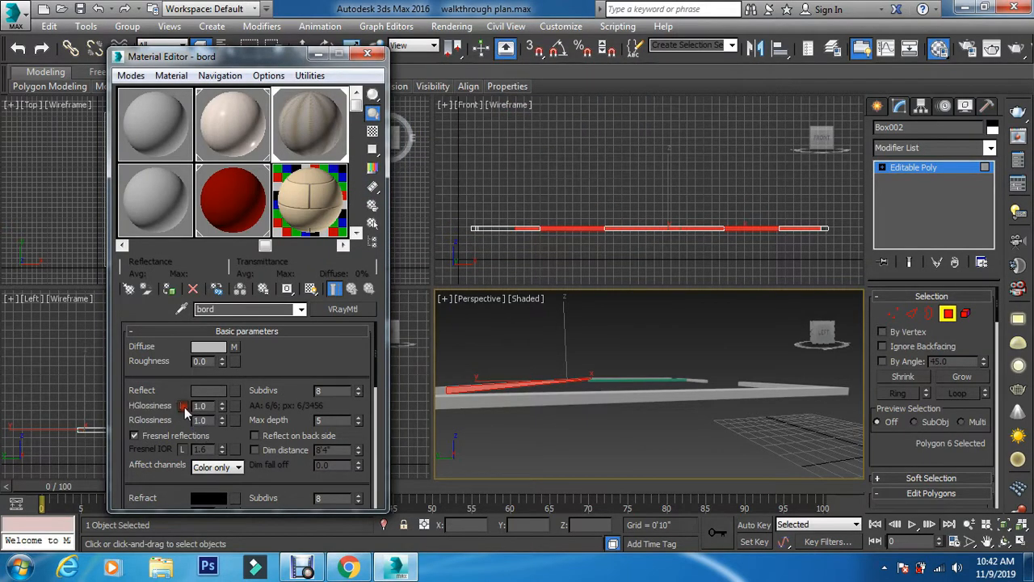
left_click_drag(222, 405, 222, 423)
- Assign the bord material to another long side polygon of Box002 and clear the polygon selection
left_click(596, 336)
scroll(609, 368, "up", 3)
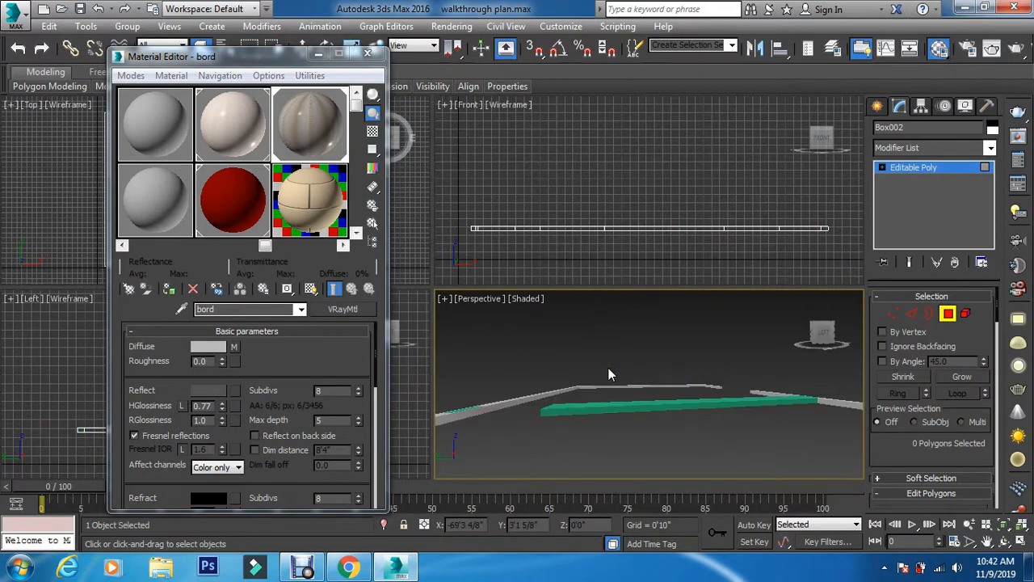
scroll(612, 376, "up", 2)
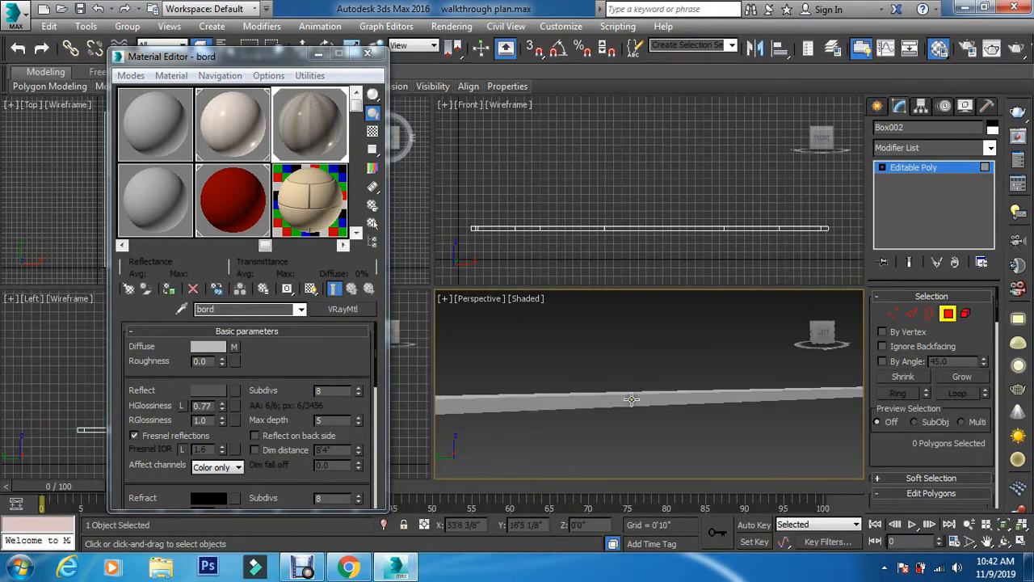
left_click(632, 400)
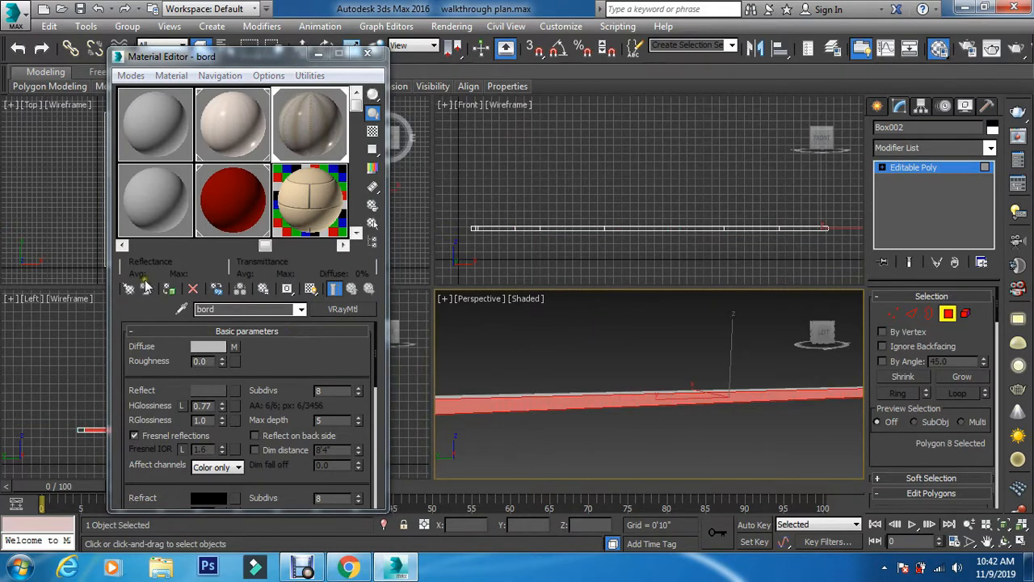
left_click(169, 291)
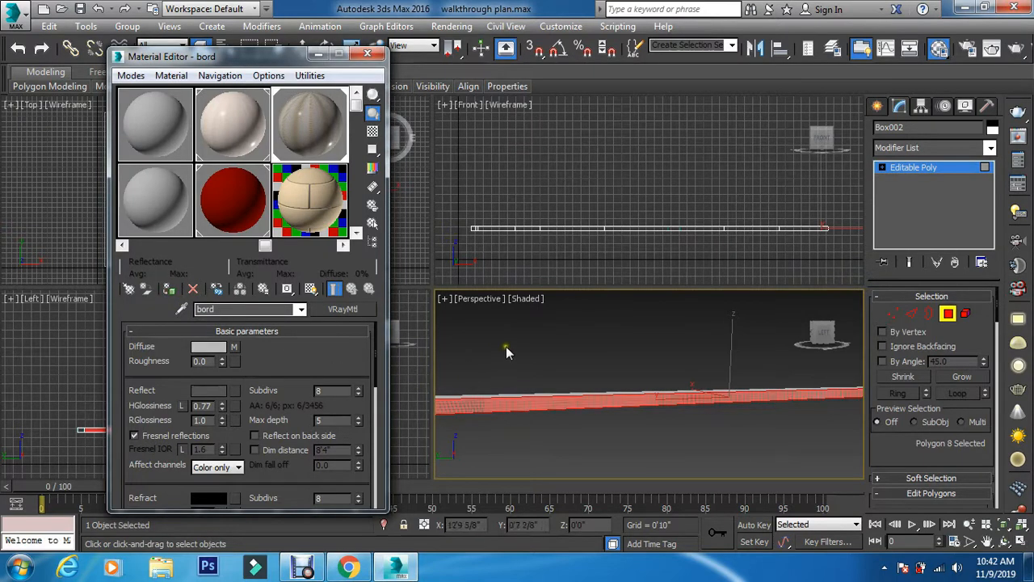
left_click(605, 338)
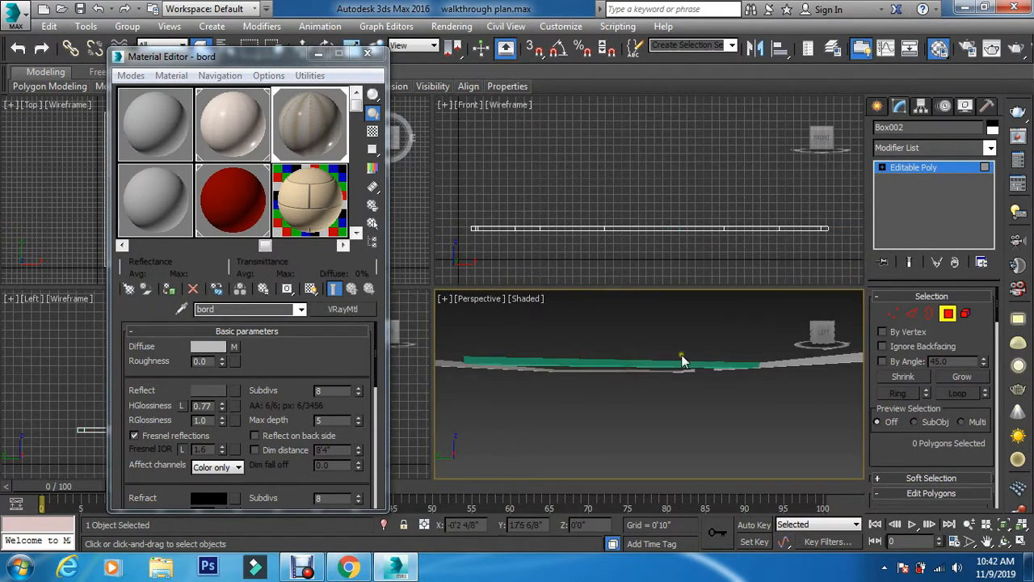
- Assign the bord material to the inner side polygon running behind the strip's far corner, then deselect it
scroll(681, 354, "up", 2)
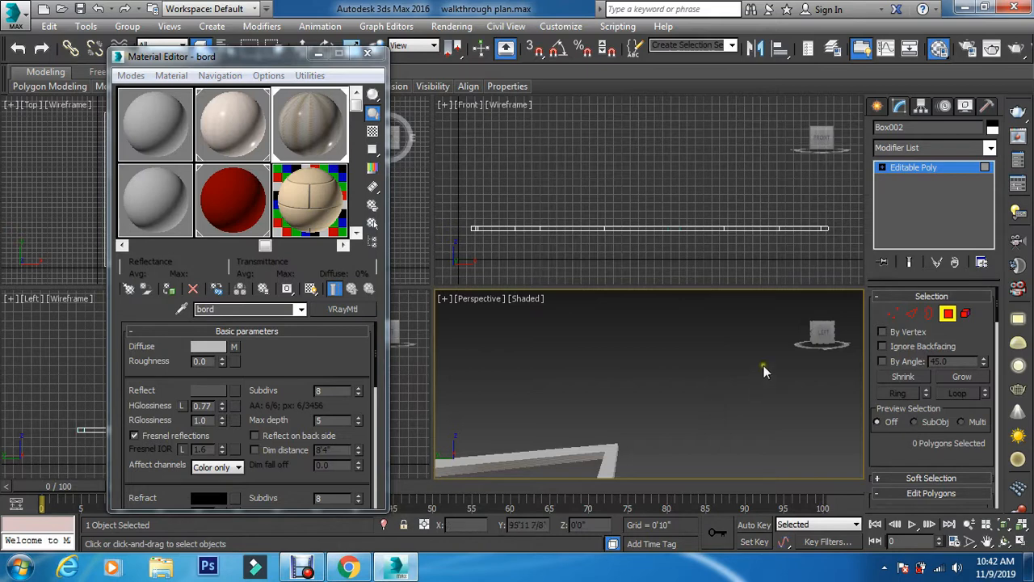
left_click_drag(824, 328, 456, 339)
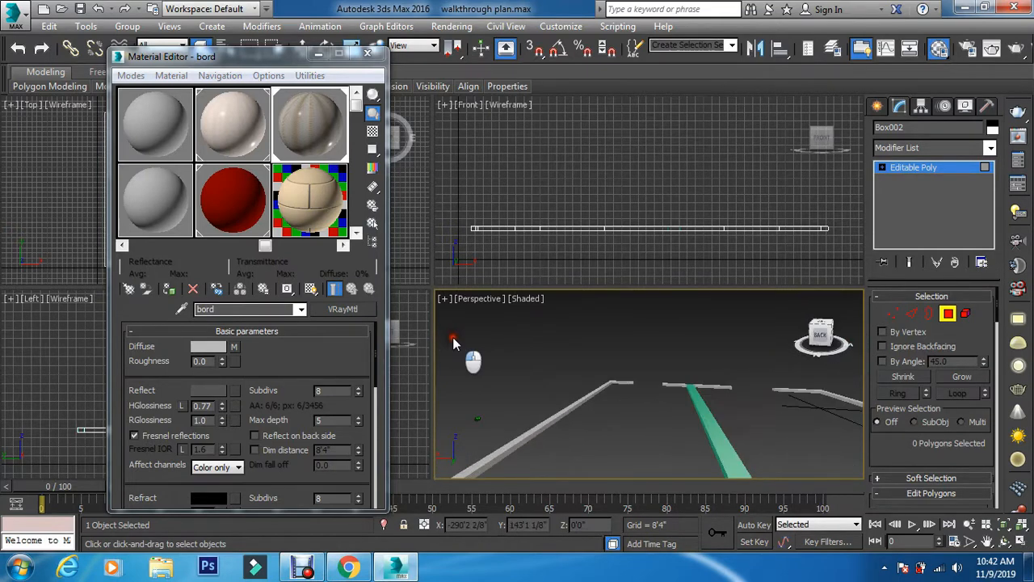
scroll(632, 380, "up", 5)
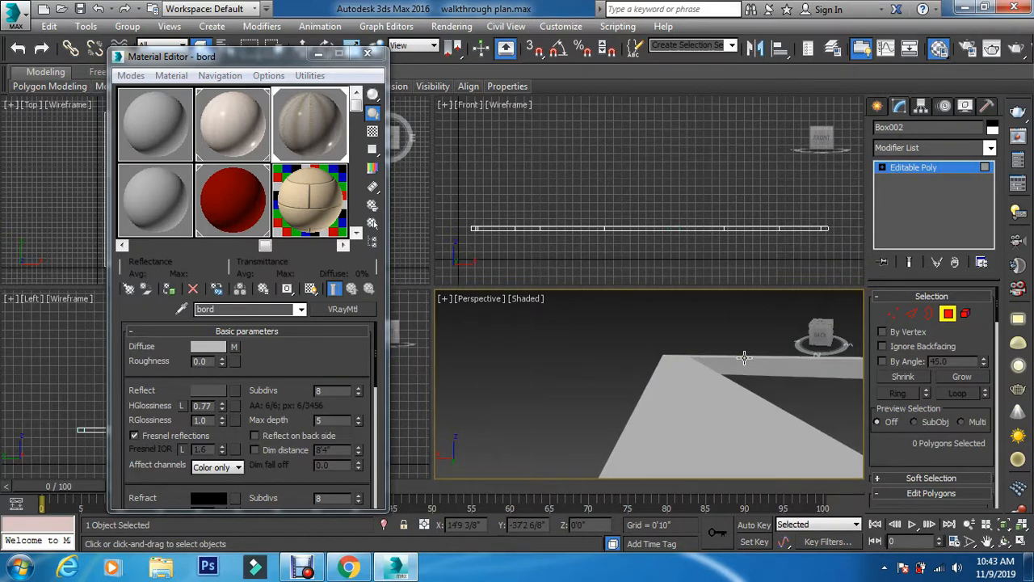
left_click(744, 357)
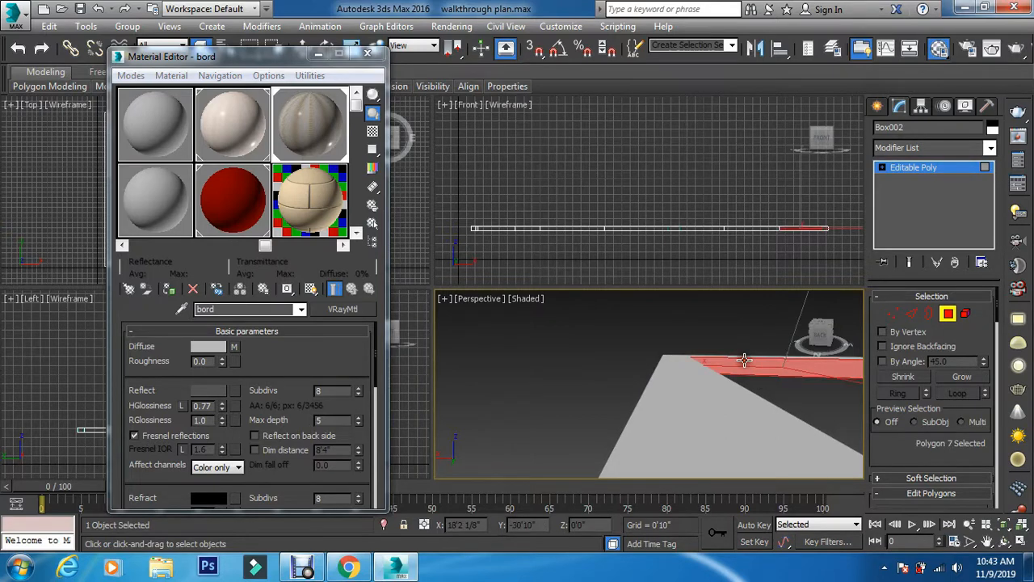
left_click(170, 290)
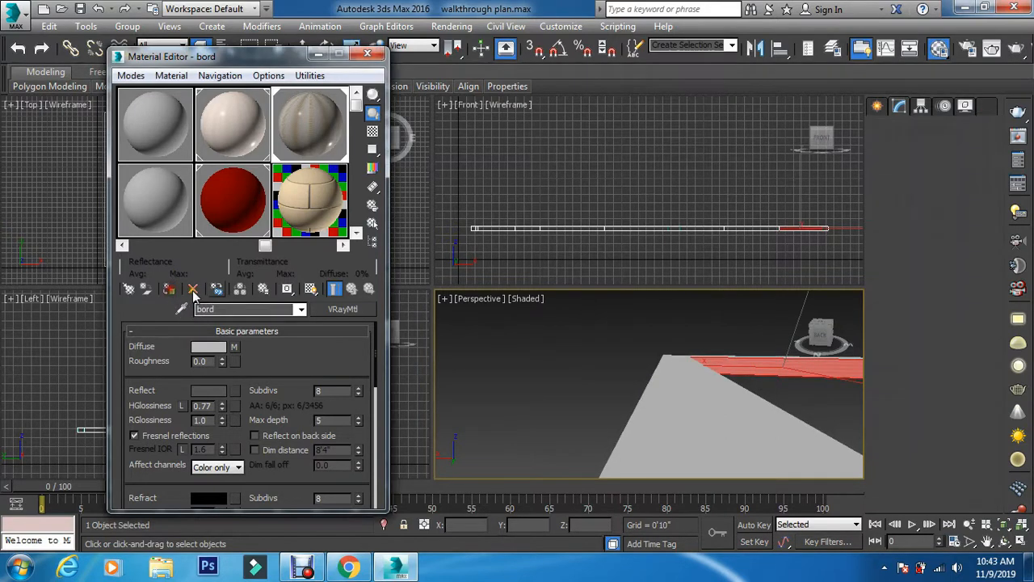
left_click(528, 352)
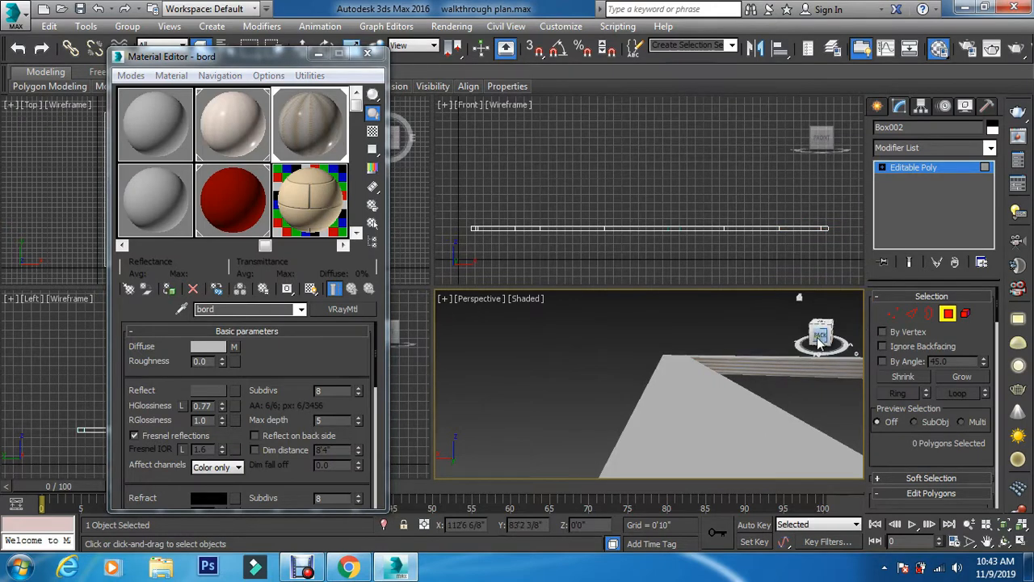
- Assign the bord material to the front side polygon of the strip segment where the green bar meets it, then deselect it
left_click_drag(819, 343, 846, 355)
scroll(696, 420, "down", 5)
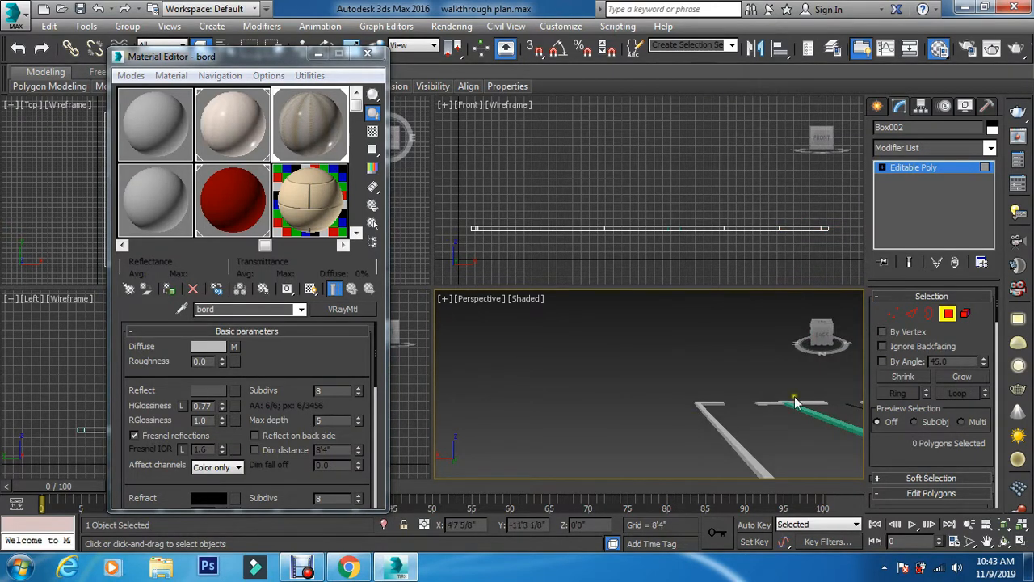
key("z")
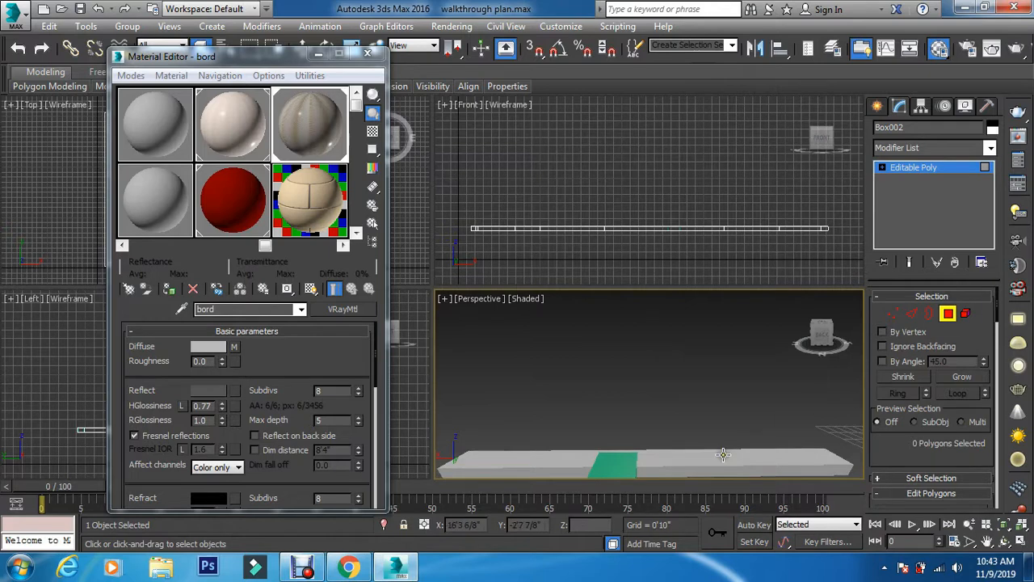
left_click(663, 472)
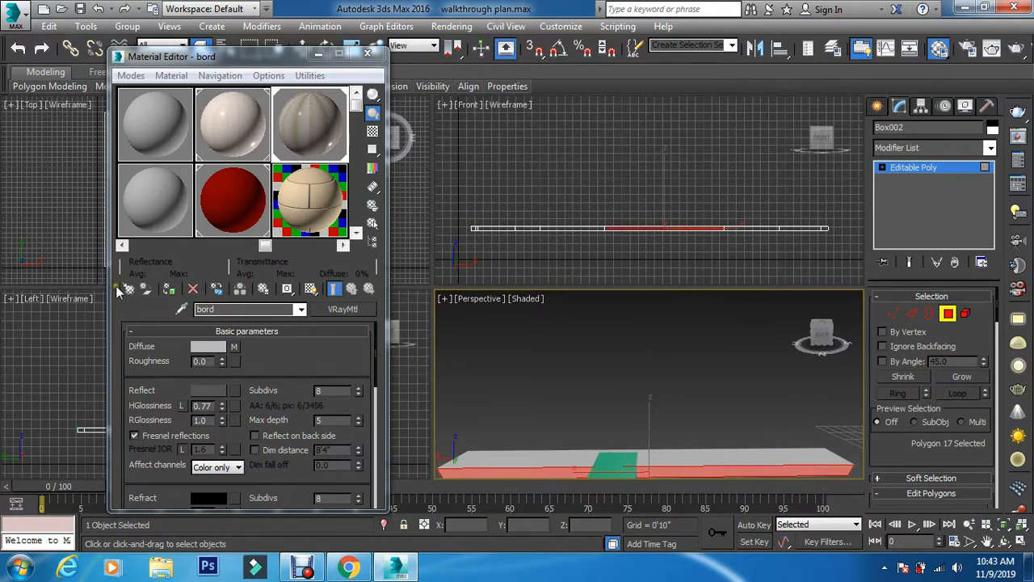
left_click(166, 292)
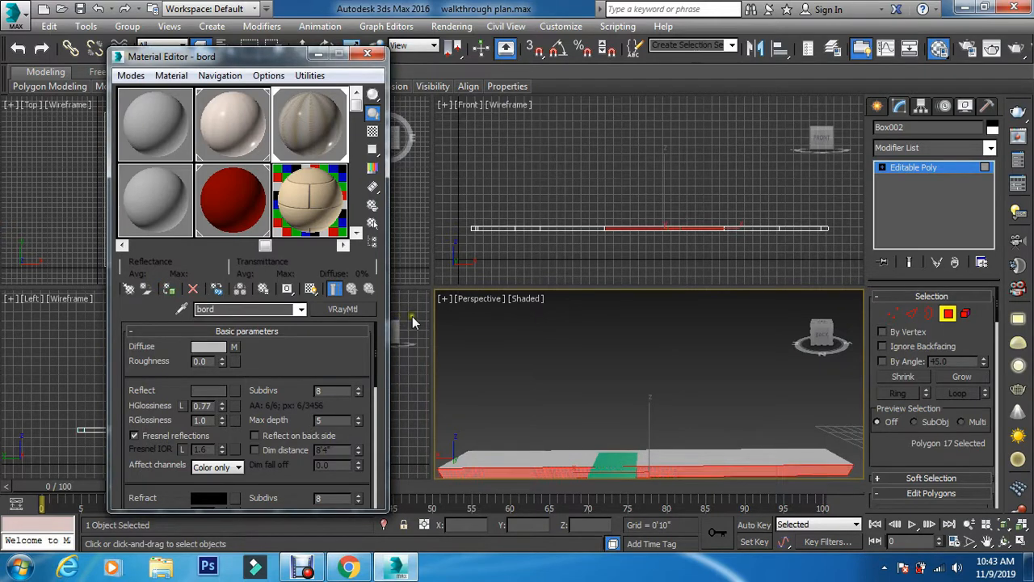
left_click(571, 301)
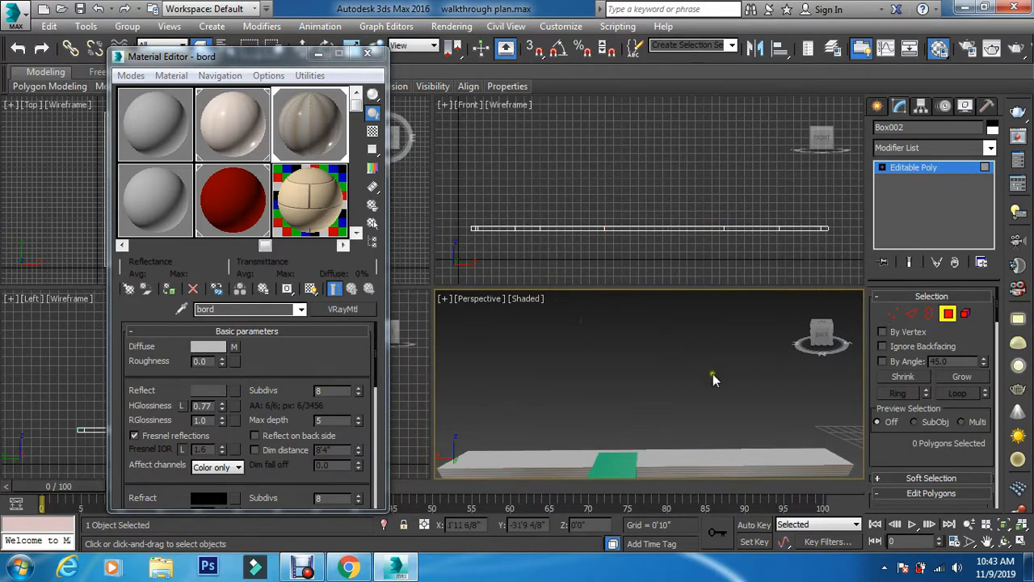
- Assign the bord material to the inner side polygons of the two strip segments meeting at the corner above the grid
left_click_drag(839, 362, 857, 345)
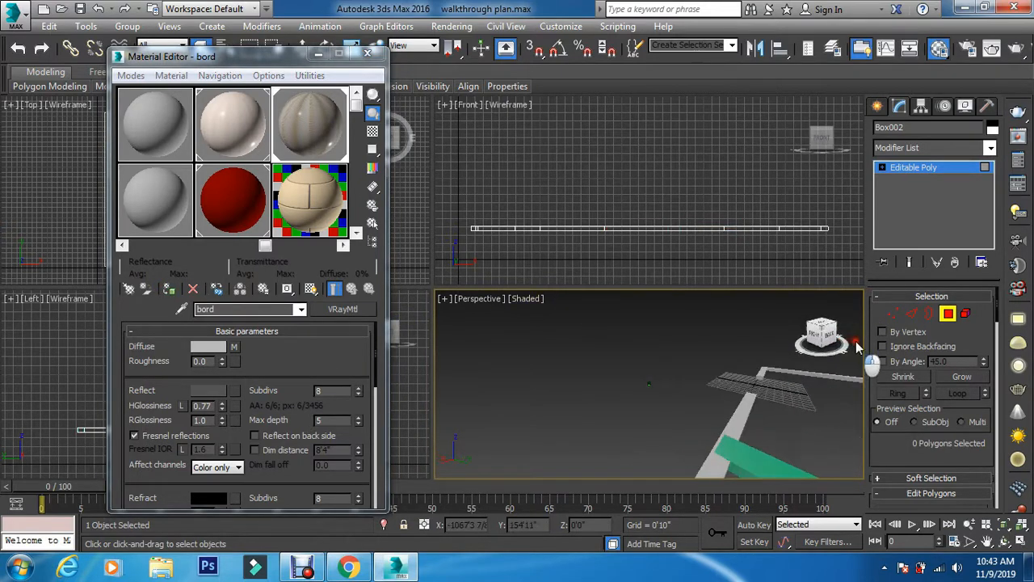
scroll(815, 363, "up", 3)
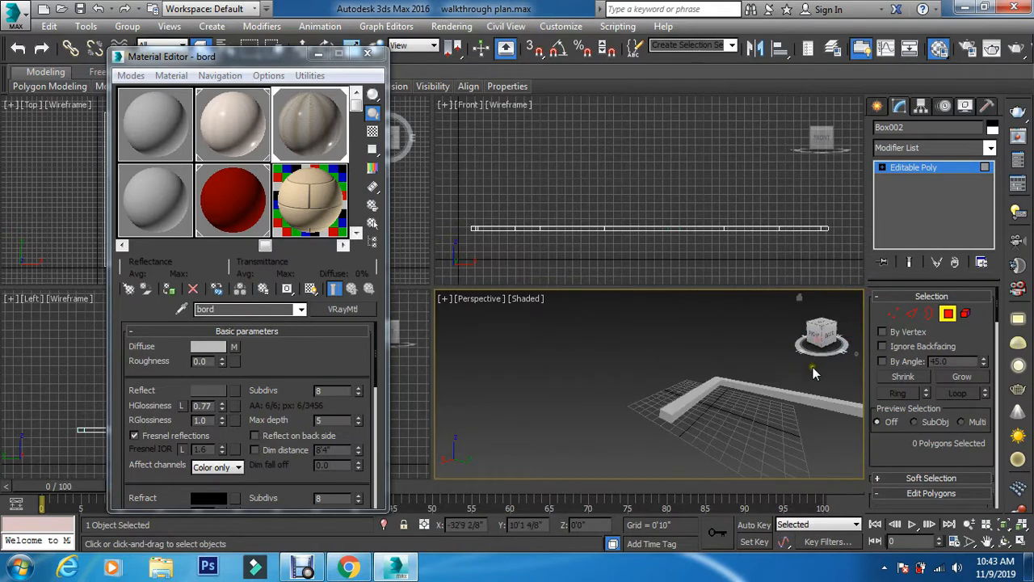
left_click(677, 416)
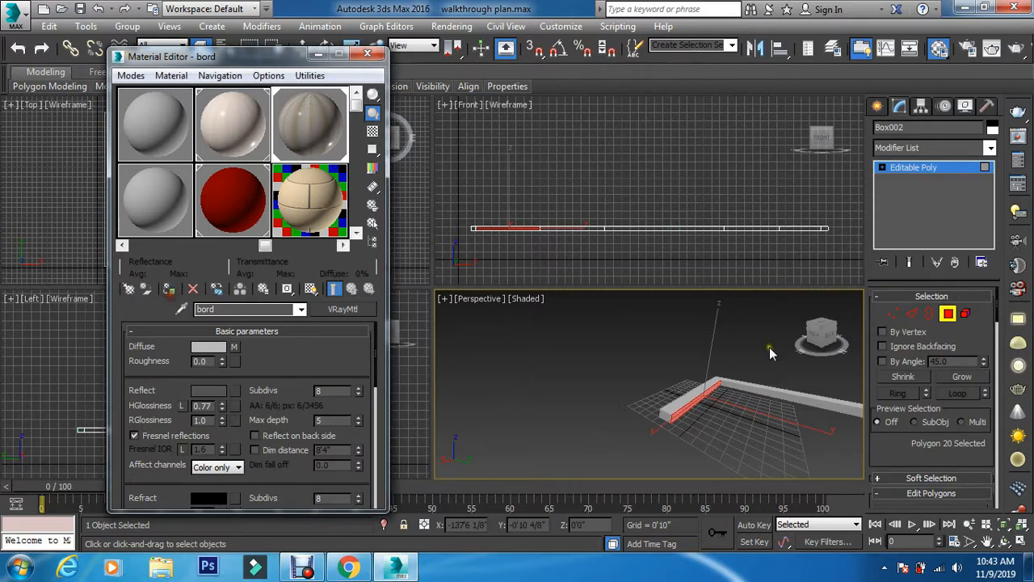
left_click(836, 408)
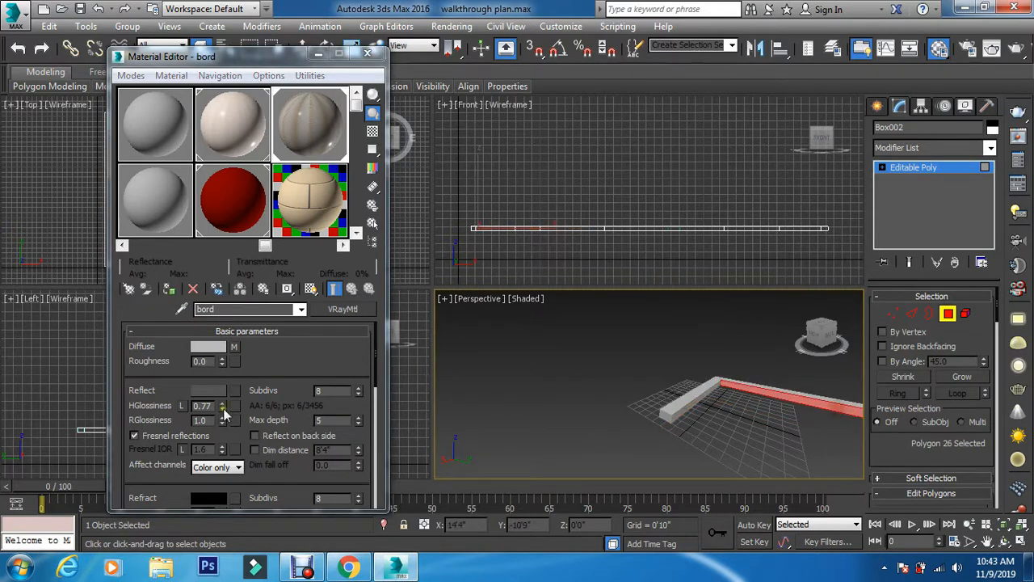
left_click(168, 289)
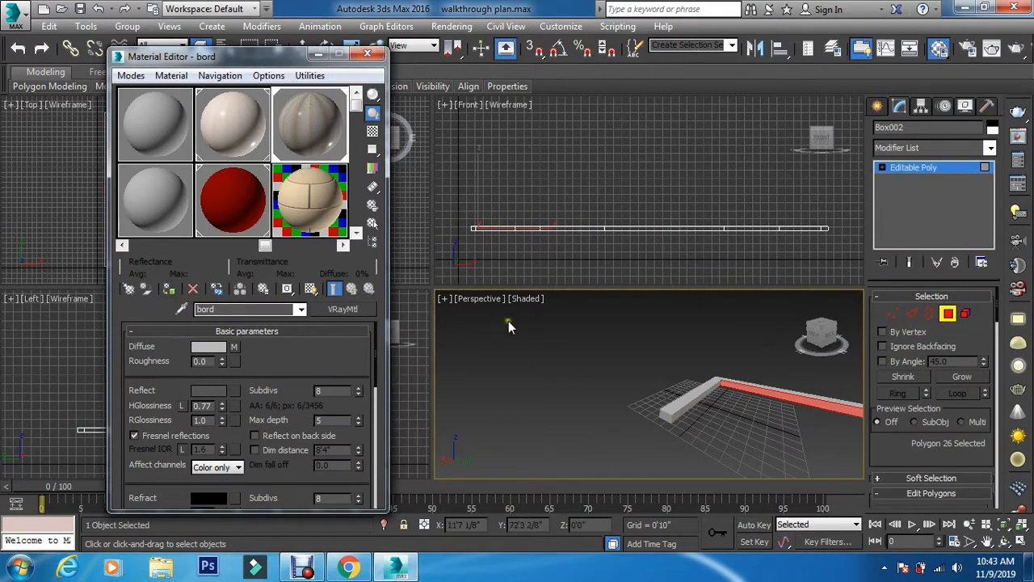
left_click(560, 335)
- Assign the bord material to the long inner side polygon of the strip and to the short side polygon adjoining it at the free end
left_click_drag(821, 334, 687, 350)
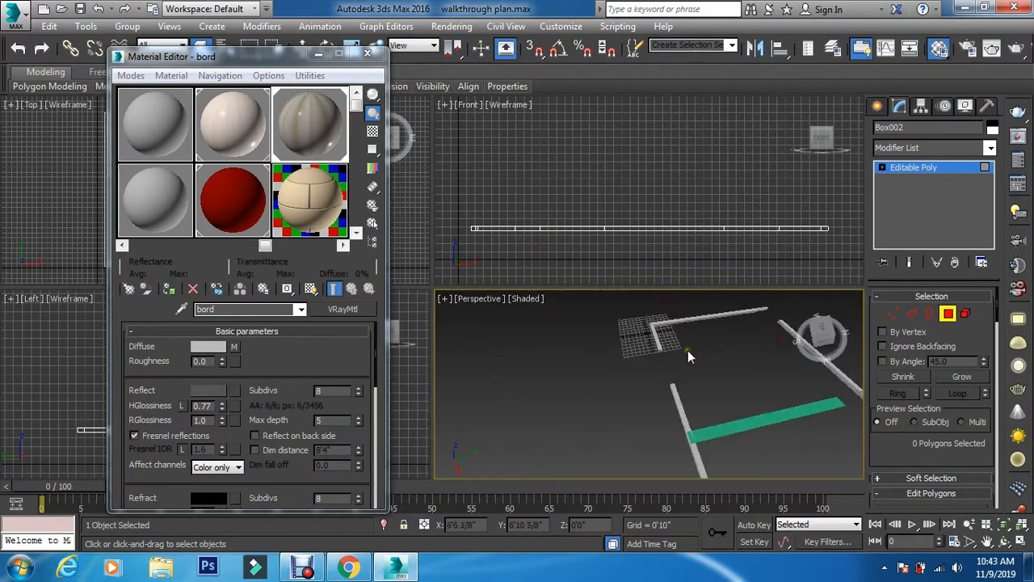
scroll(687, 350, "up", 6)
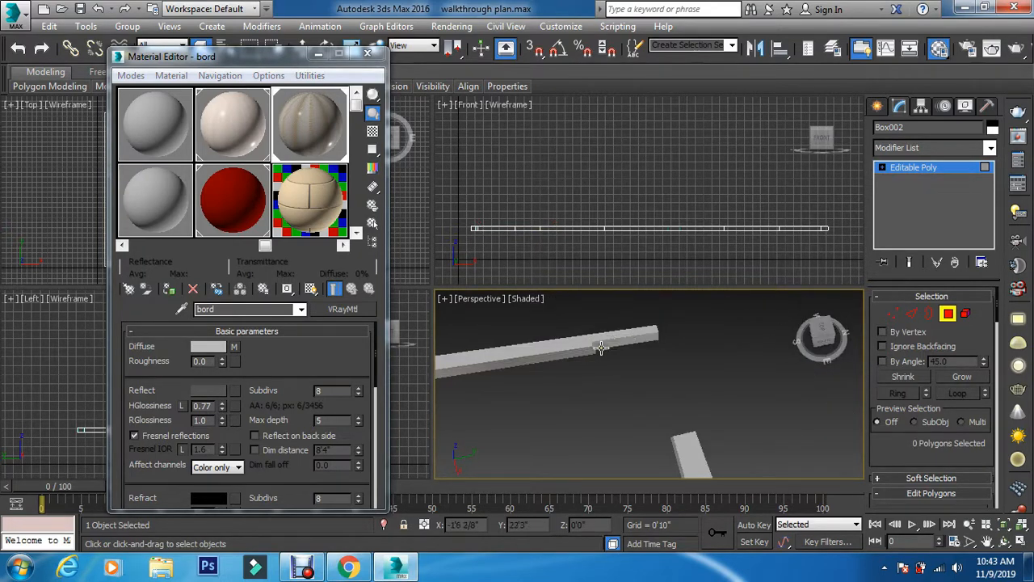
left_click(548, 354)
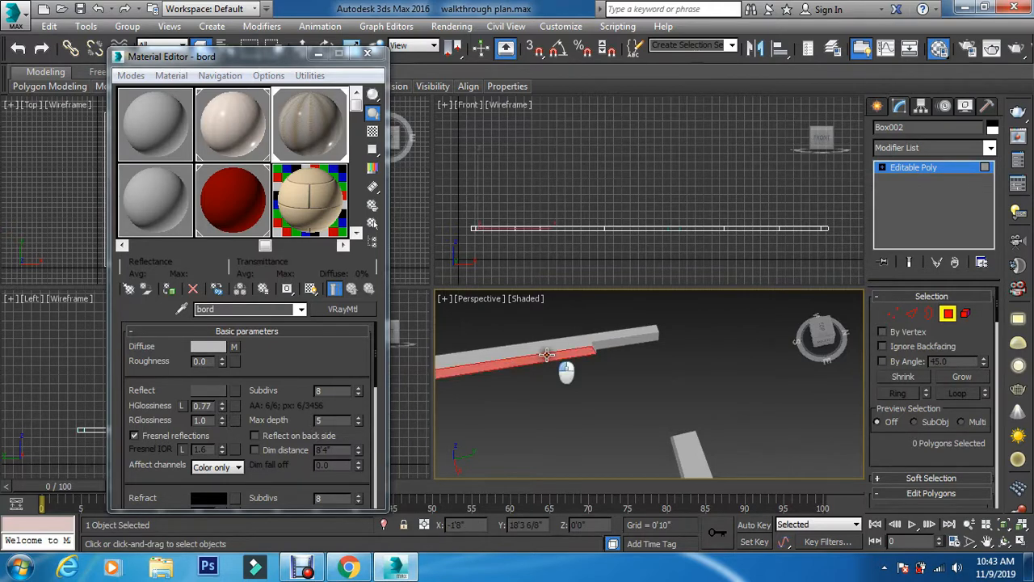
left_click(172, 291)
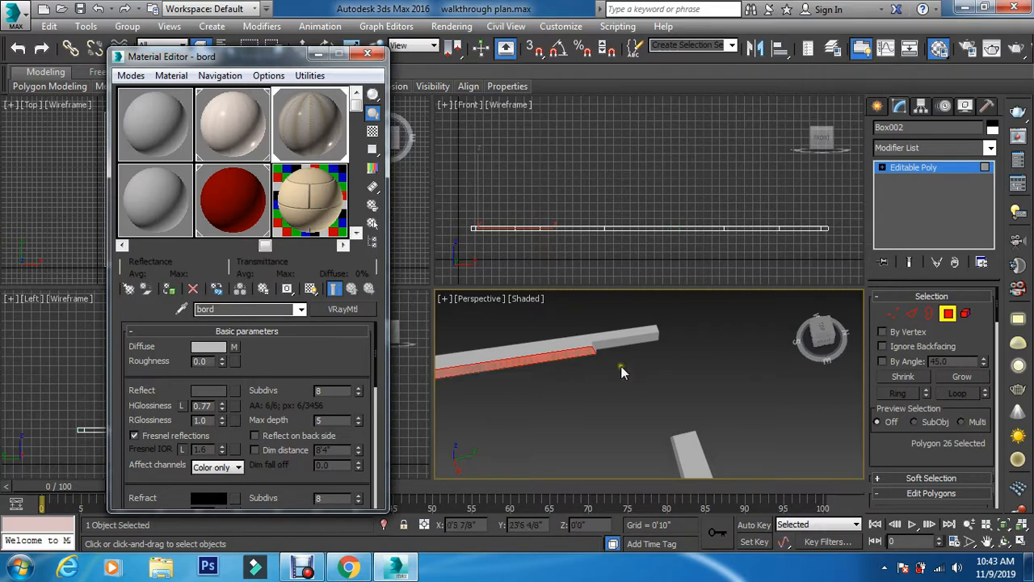
left_click(627, 339)
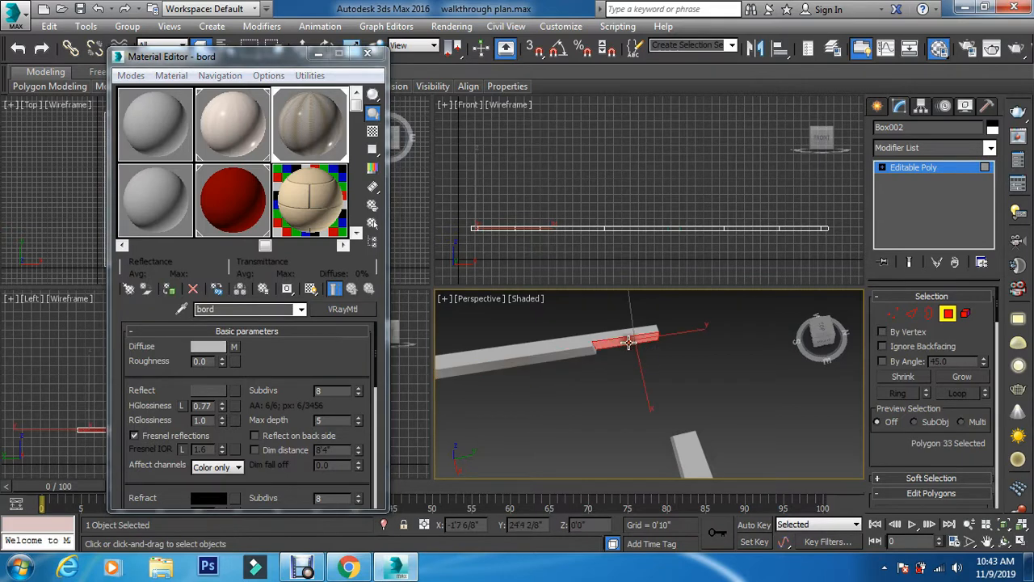
left_click(167, 291)
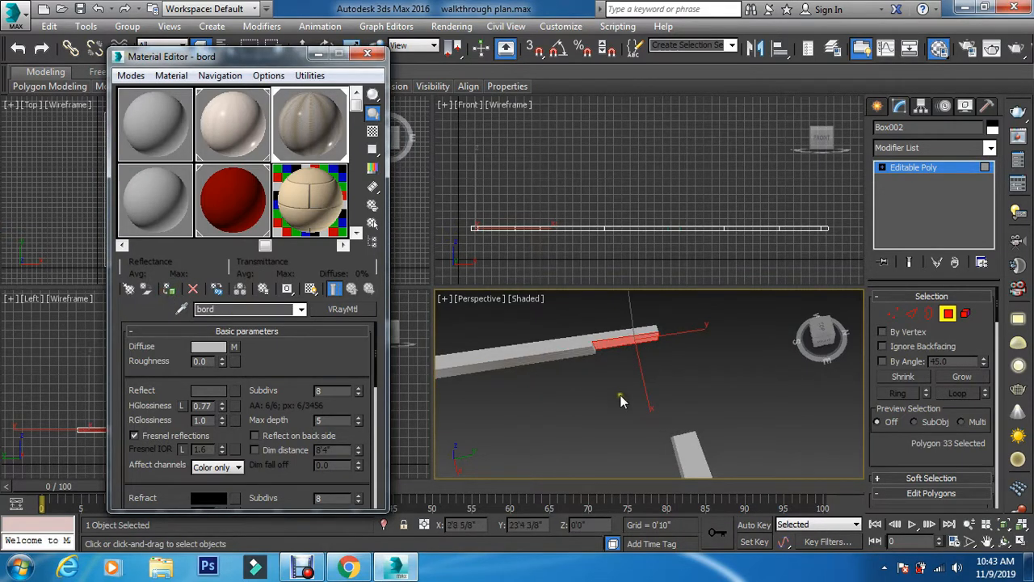
- Leave polygon editing on Box002, deselect the strip and close the Material Editor
left_click_drag(821, 338, 791, 372)
left_click(704, 436)
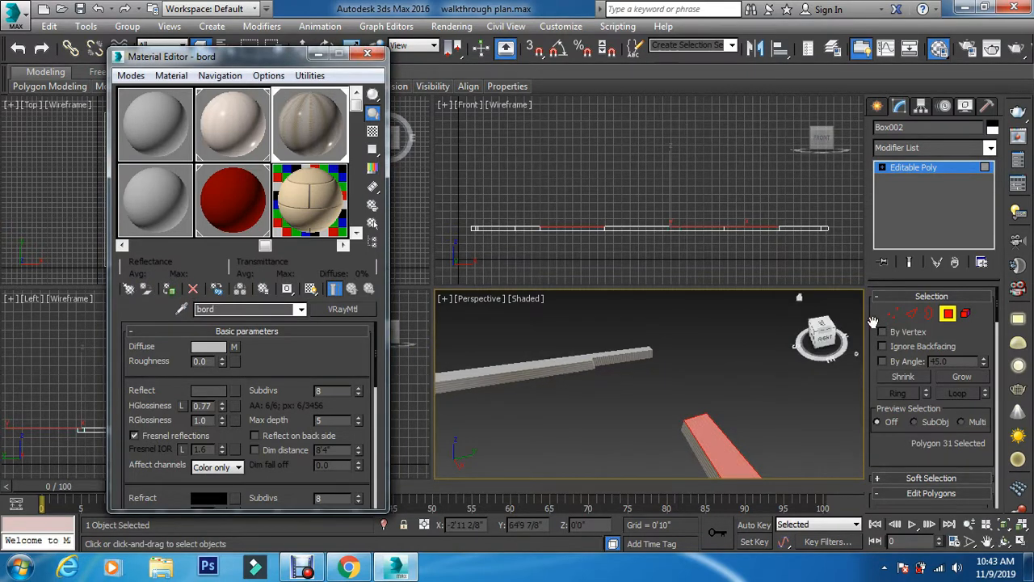
left_click(948, 314)
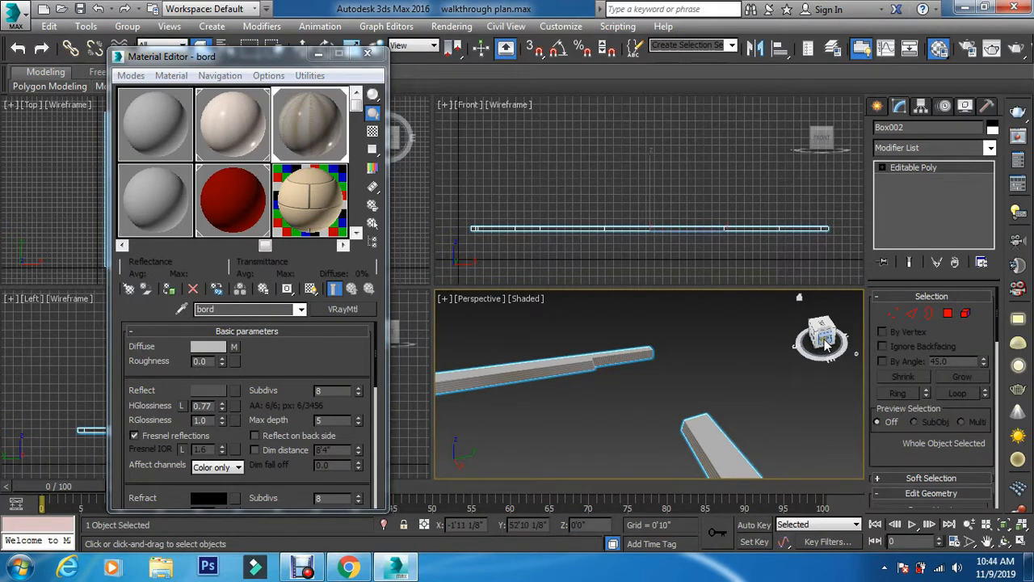
left_click(733, 382)
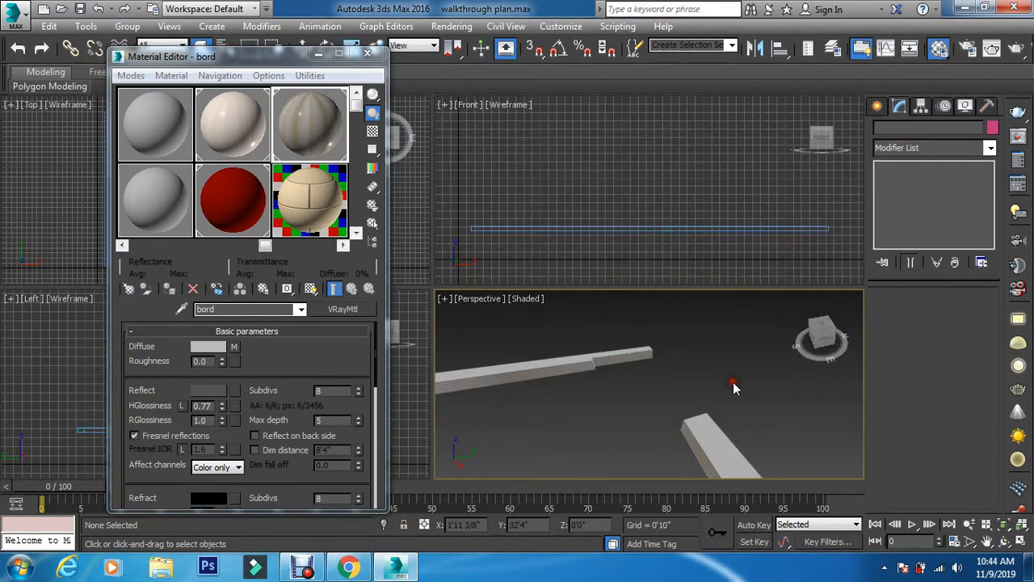
scroll(733, 381, "down", 5)
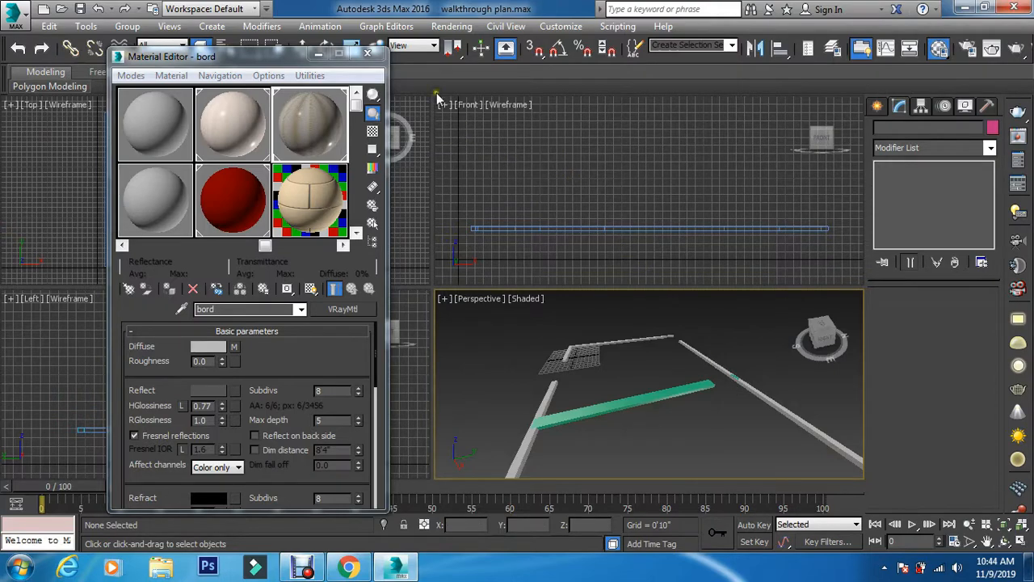
left_click(368, 55)
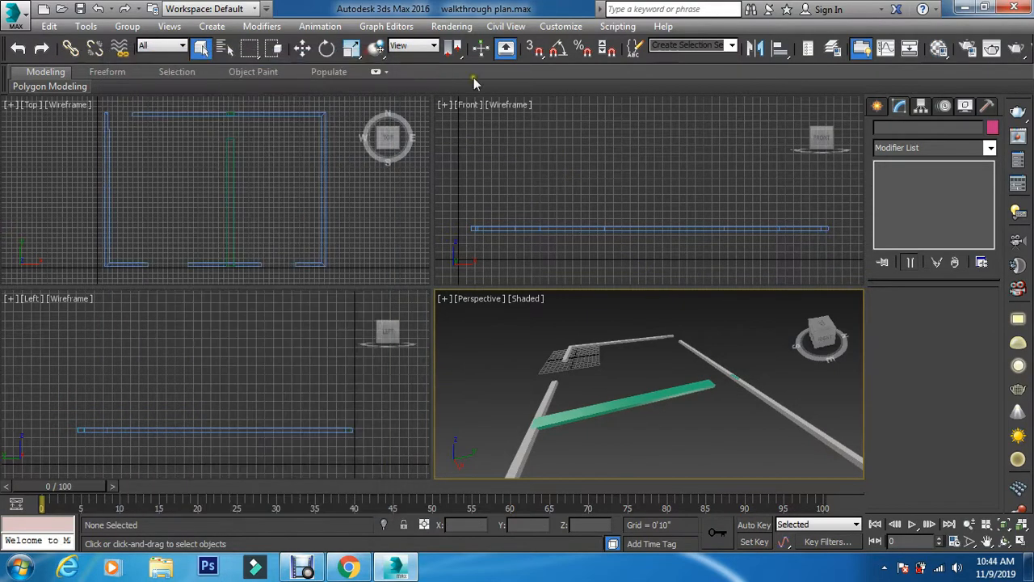
- Convert the green Boolean bar Box004 to an Editable Poly
left_click(635, 403)
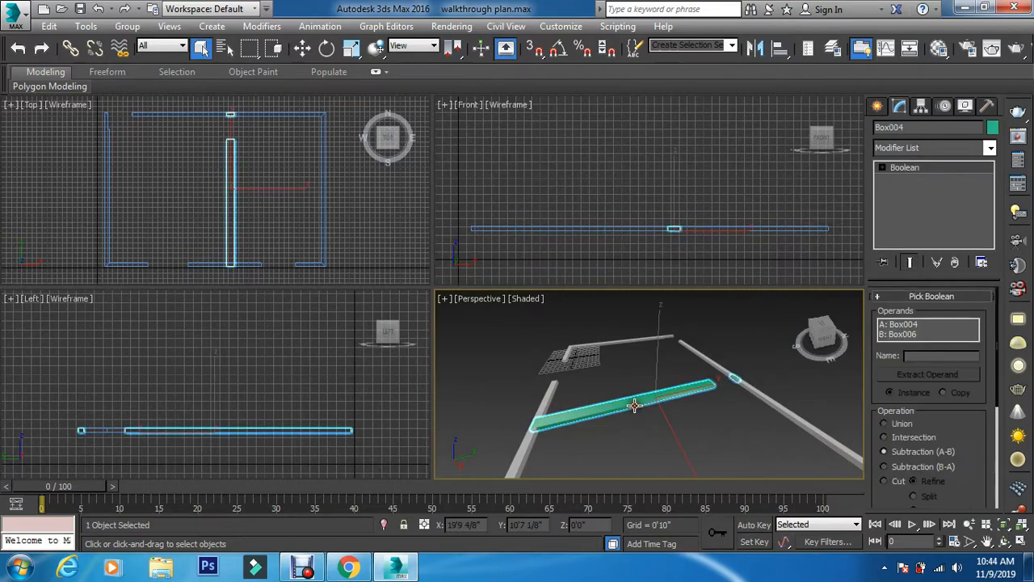
right_click(647, 323)
mouse_move(786, 478)
left_click(825, 486)
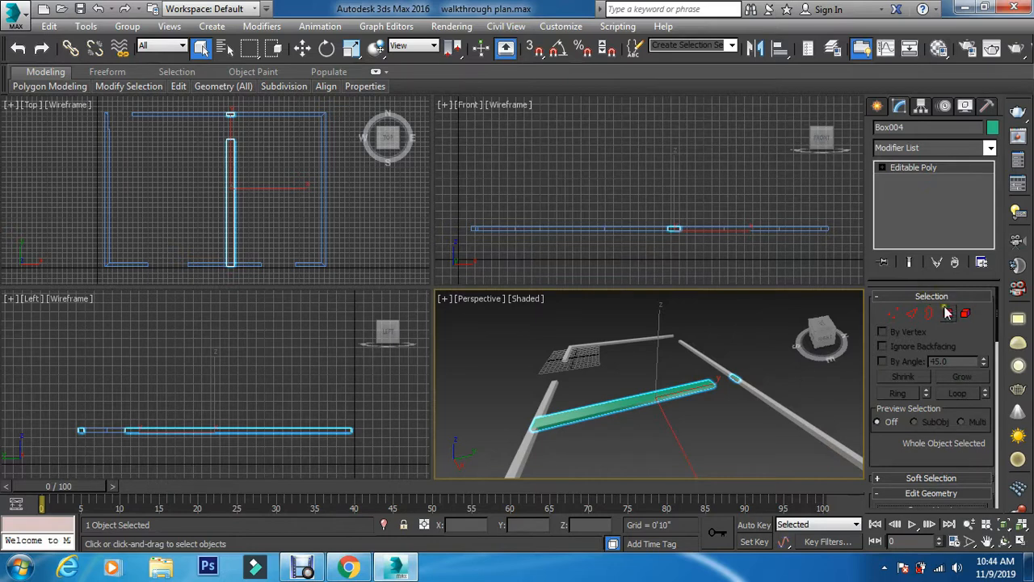
- Assign the bord material to the front long side polygon of Box004 and clear the polygon selection
left_click(948, 313)
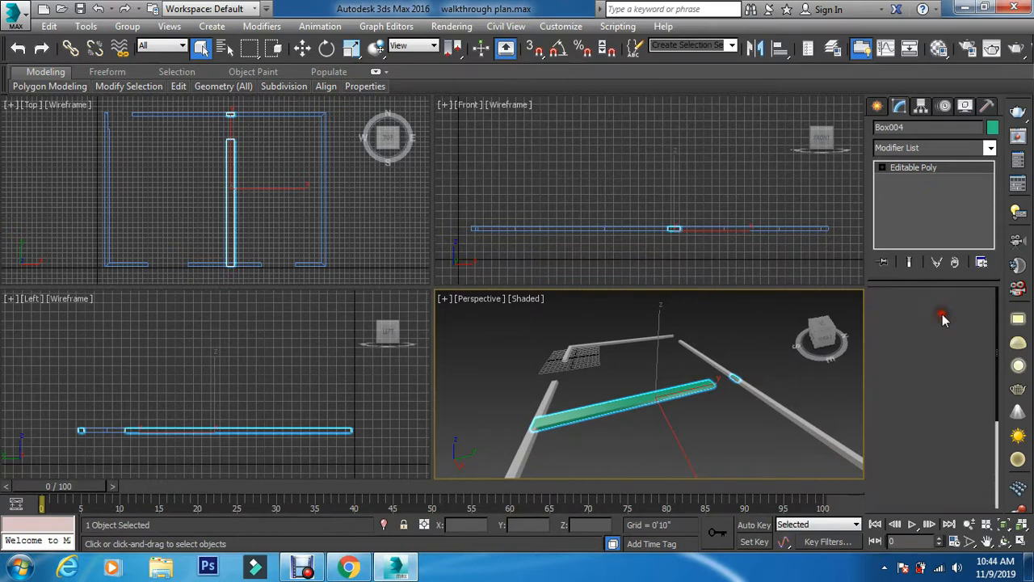
left_click(618, 433)
scroll(621, 427, "up", 3)
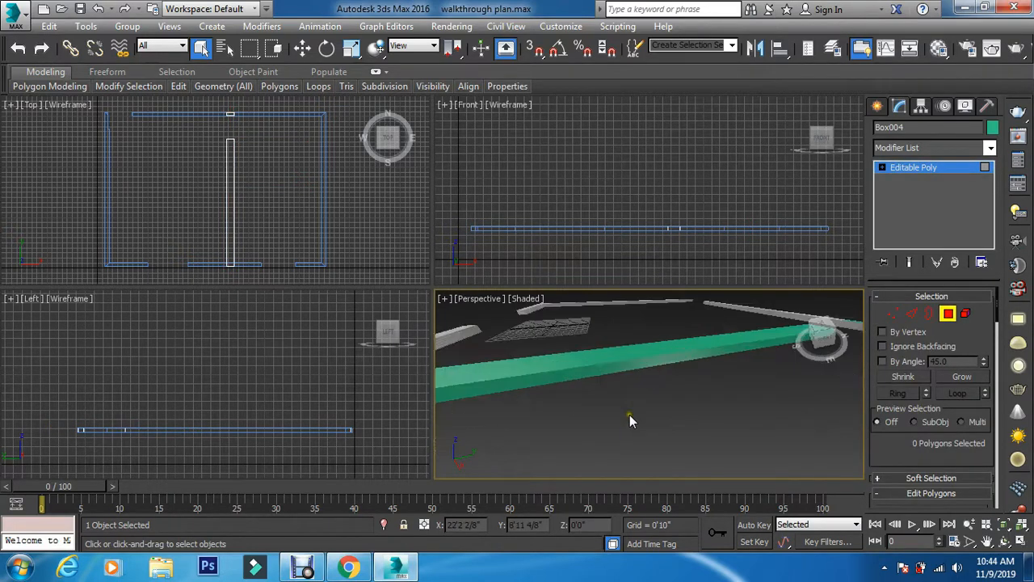
left_click(603, 380)
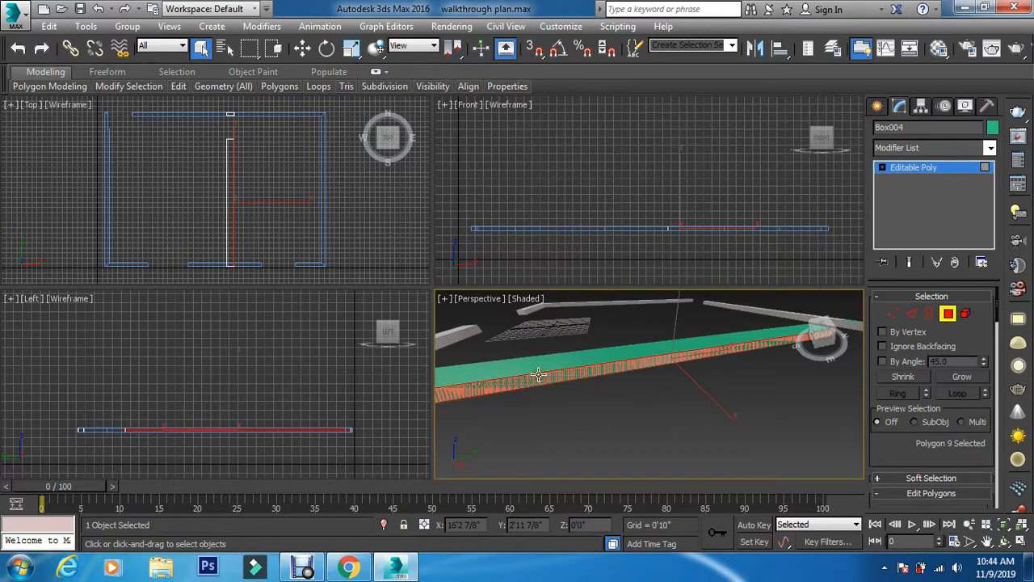
key("m")
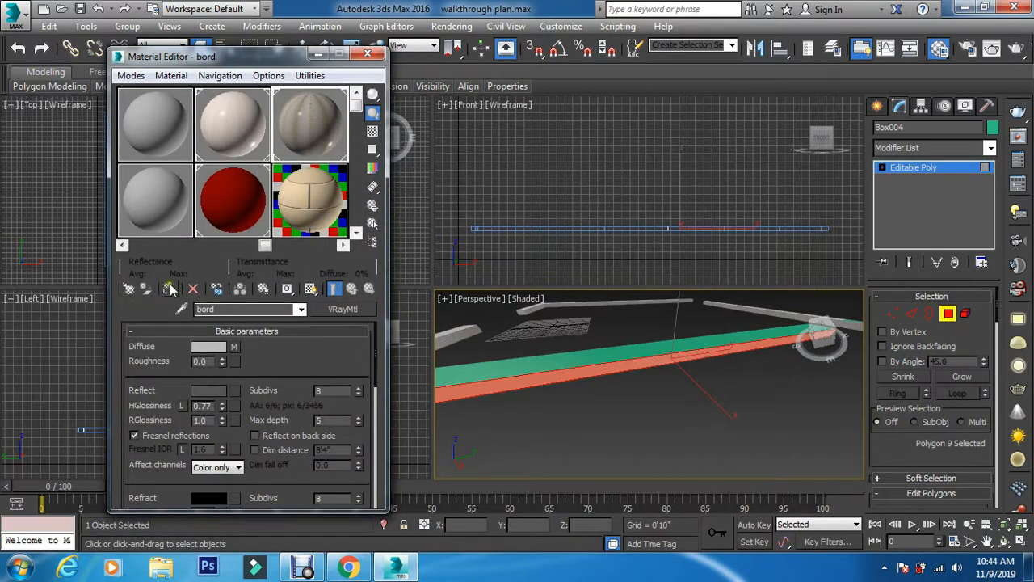
left_click(170, 289)
left_click(661, 433)
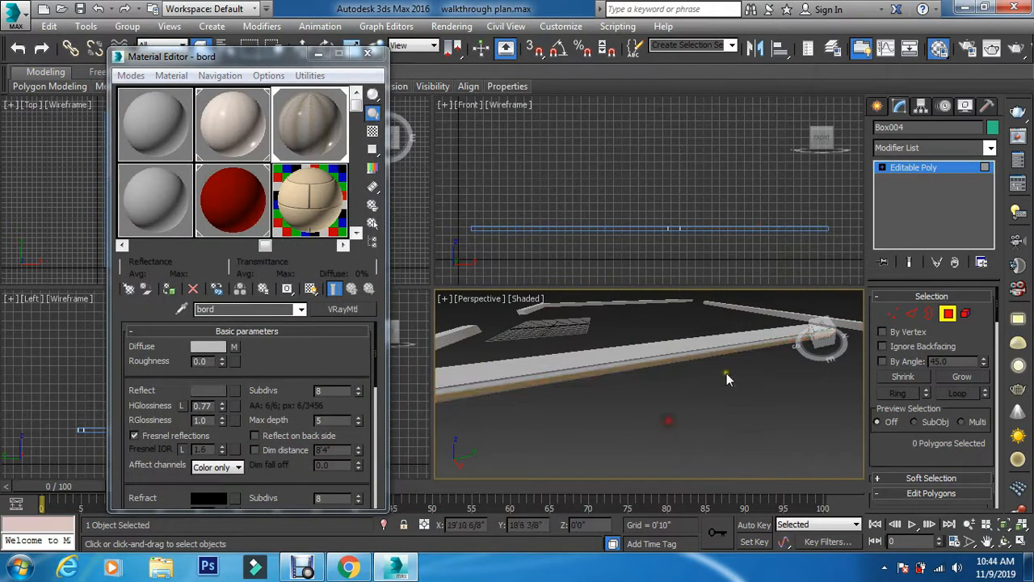
- Assign the bord material to the opposite long side polygon of Box004, close the Material Editor and deselect the polygon
left_click_drag(825, 353, 689, 344)
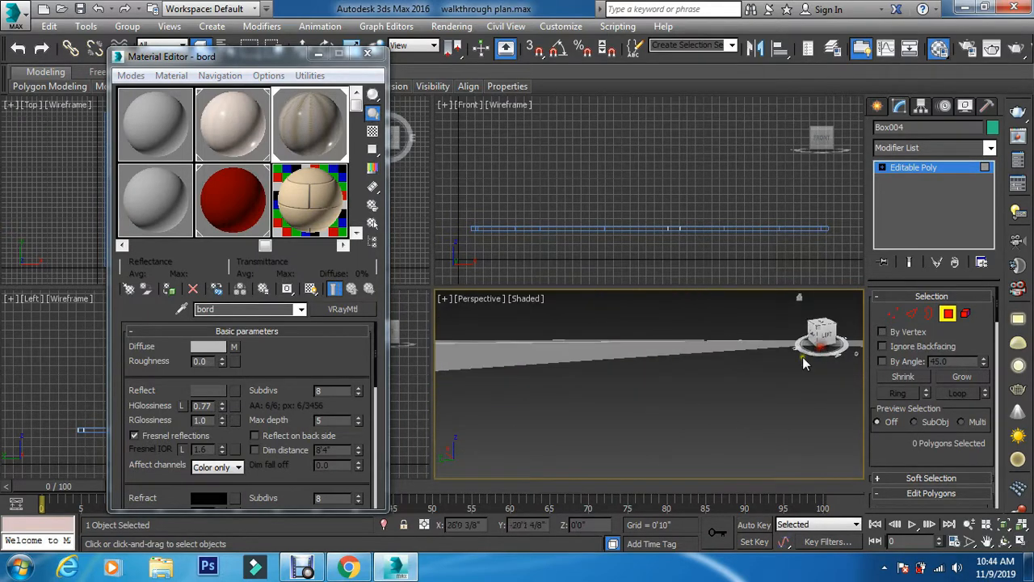
left_click(577, 356)
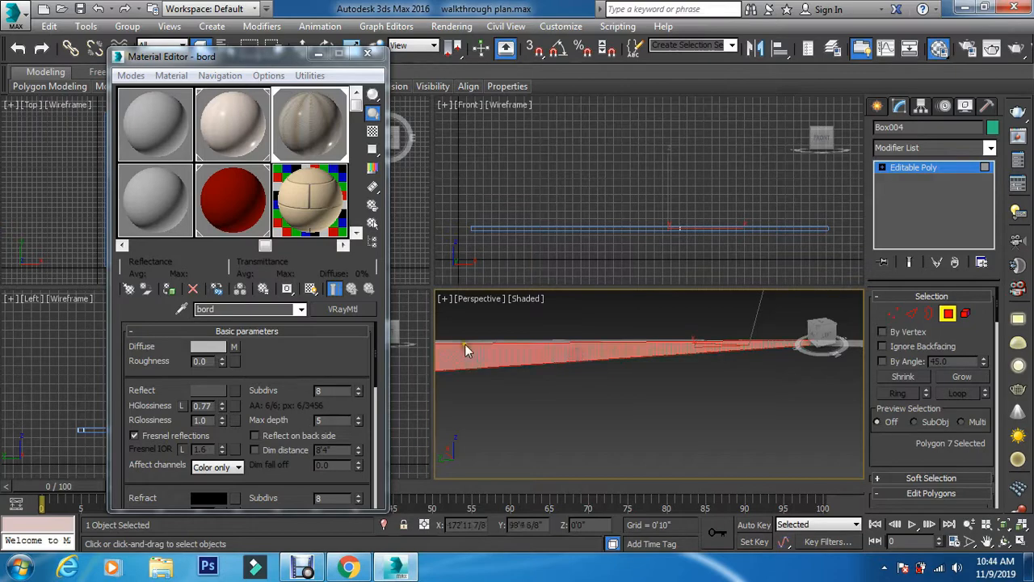
left_click(171, 288)
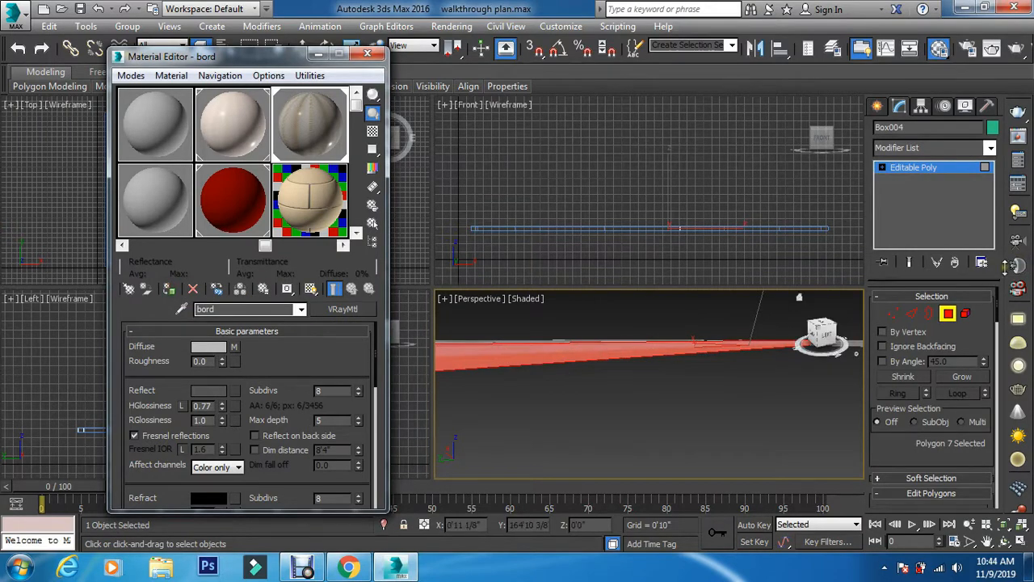
left_click(368, 54)
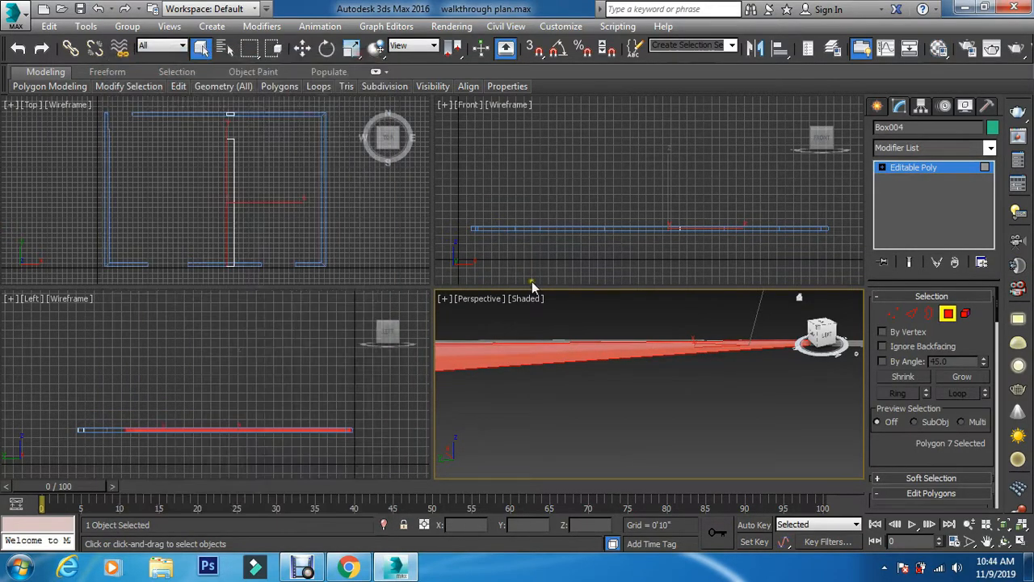
left_click(651, 399)
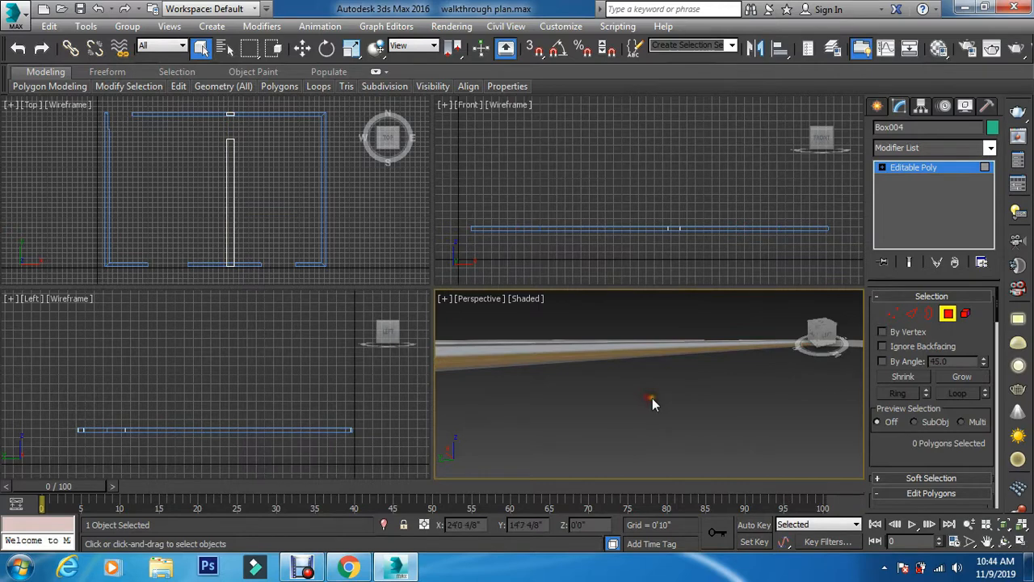
- Leave polygon editing on Box004 and deselect the bar
left_click(948, 318)
left_click(831, 407)
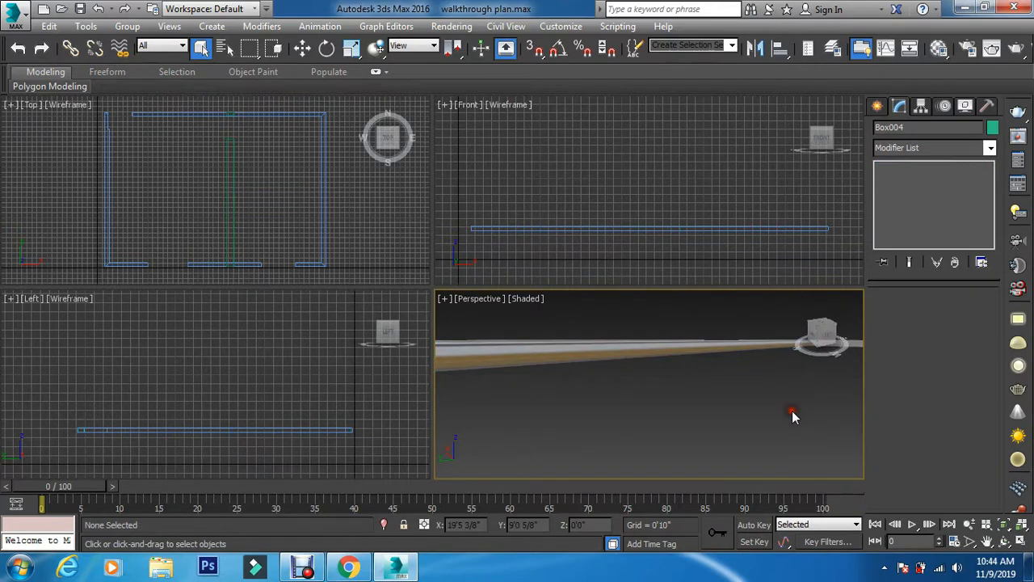
left_click(843, 343)
left_click(584, 168)
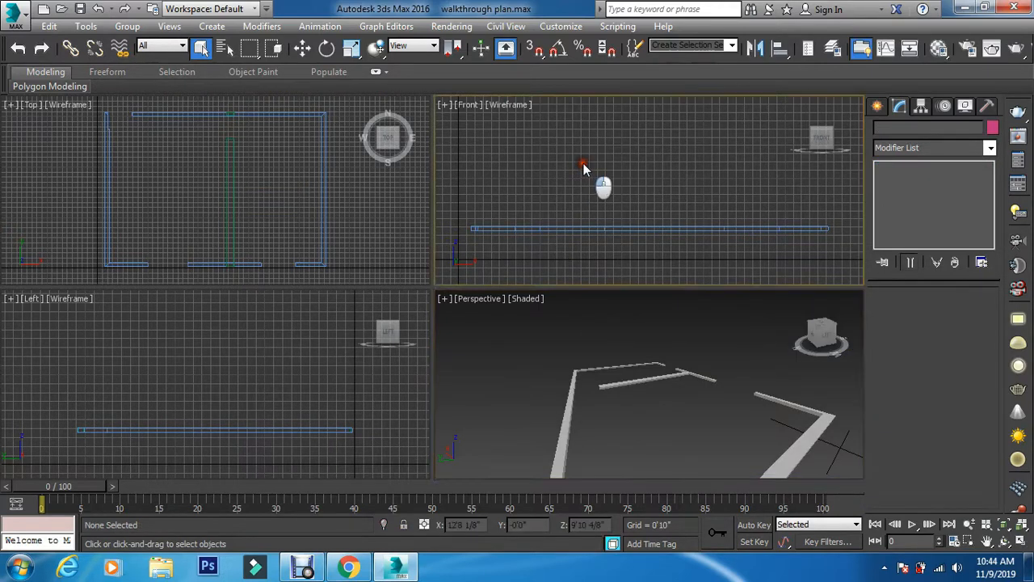
- Turn on the visibility of layers 1, 3, 6, 7 and 8 together in the Layer Explorer
left_click(833, 48)
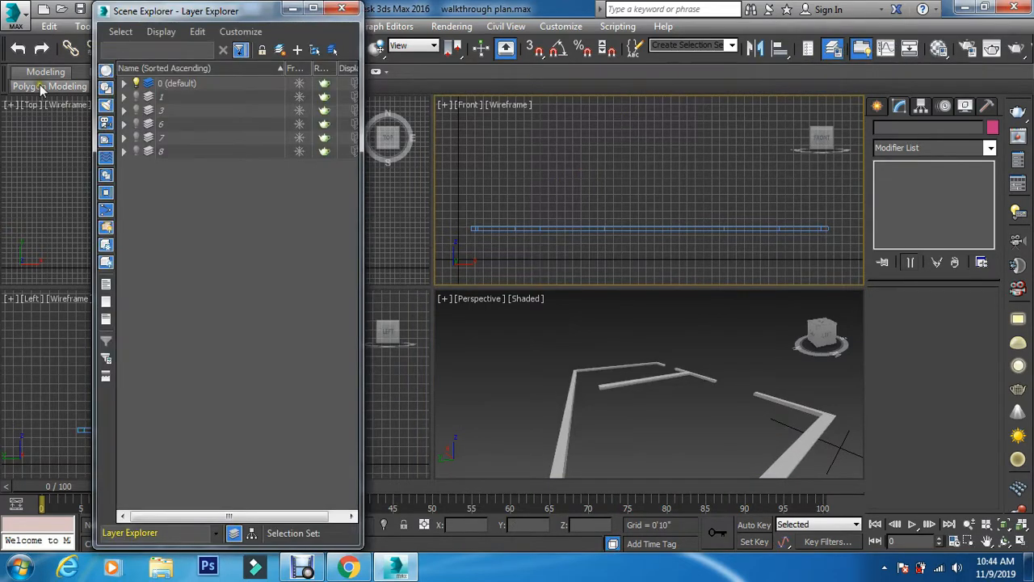
left_click(164, 97)
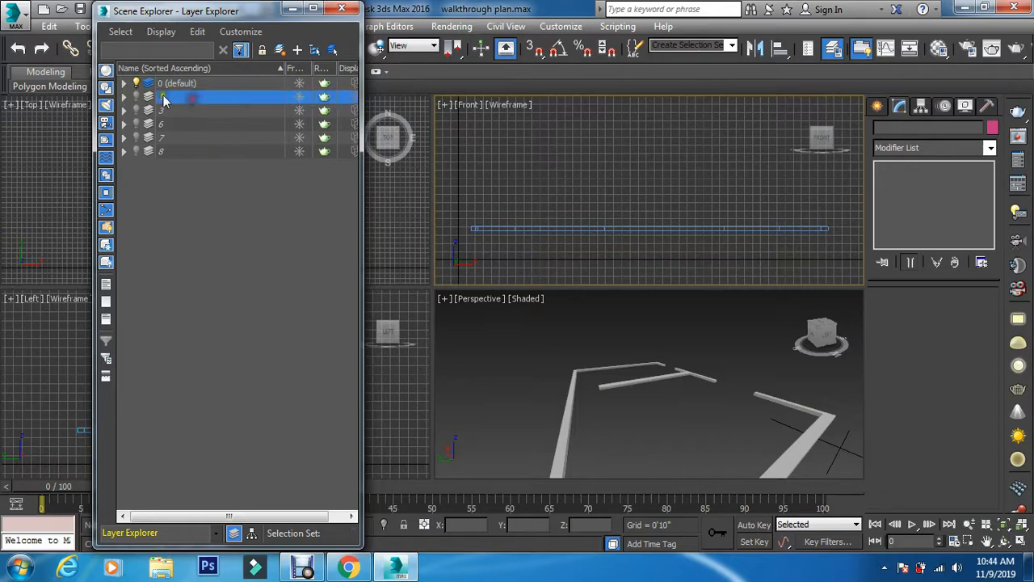
left_click(194, 153, "shift")
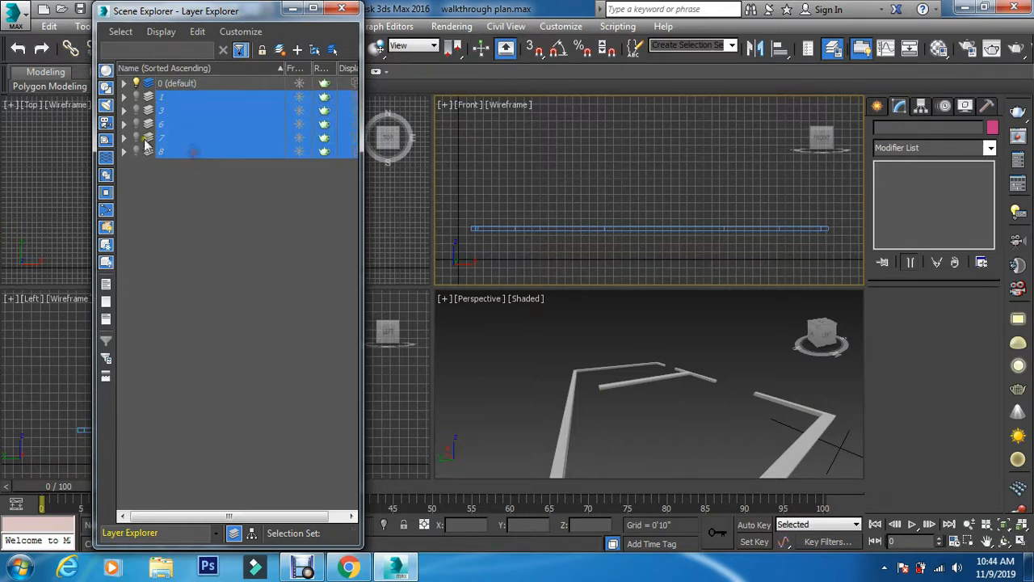
left_click(135, 97)
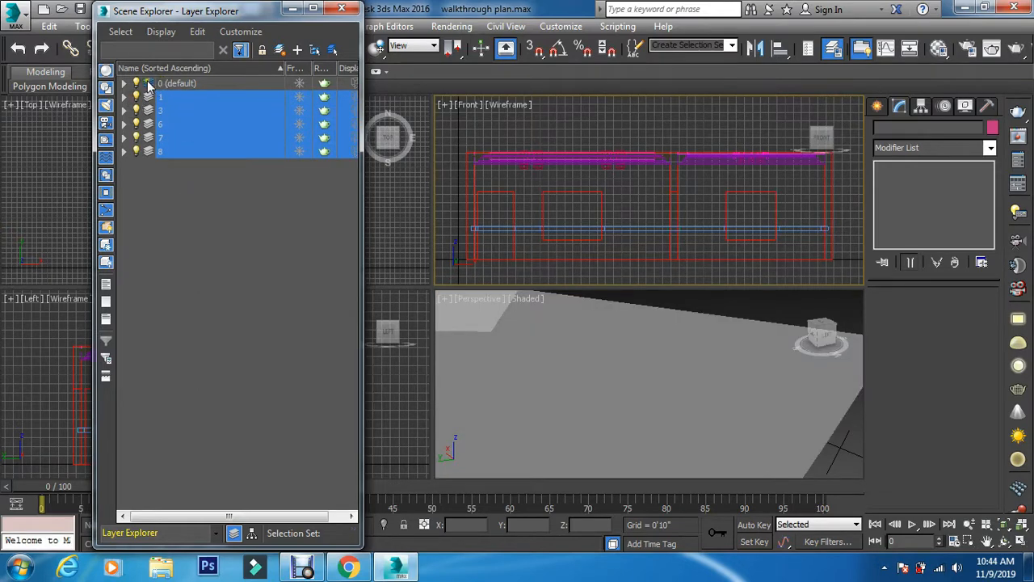
- Unhide Box001, Box003 and all cameras, planes and VRay lights in layer 0 (default), close the Layer Explorer and clear the selection
left_click(124, 83)
left_click(150, 97)
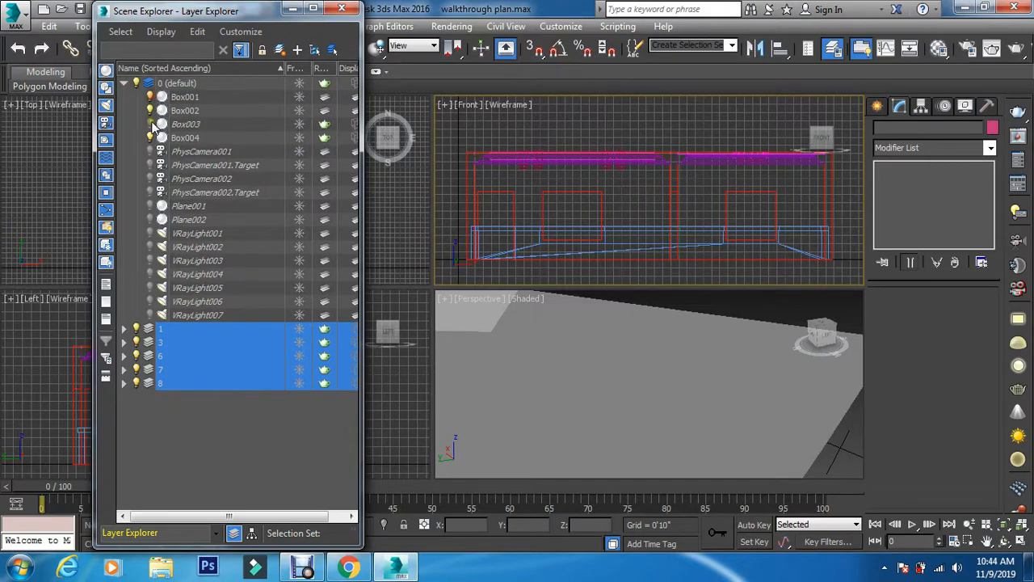
left_click(189, 151)
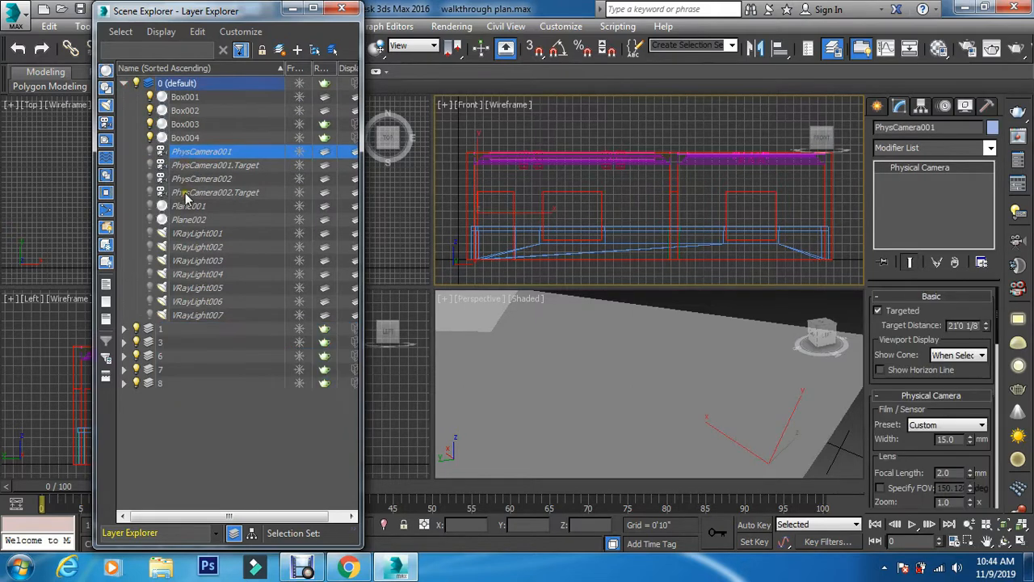
left_click(202, 315, "shift")
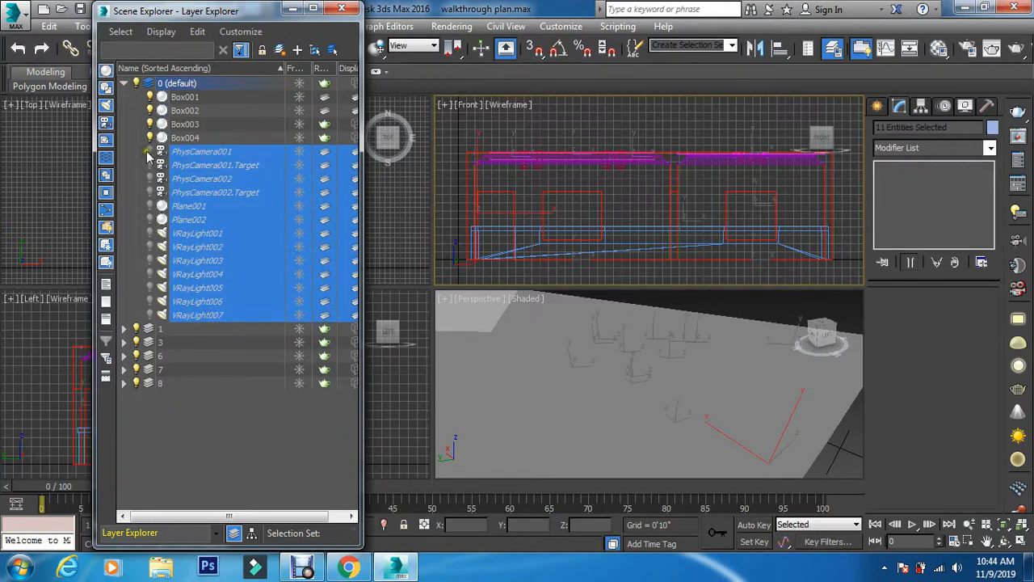
left_click(149, 152)
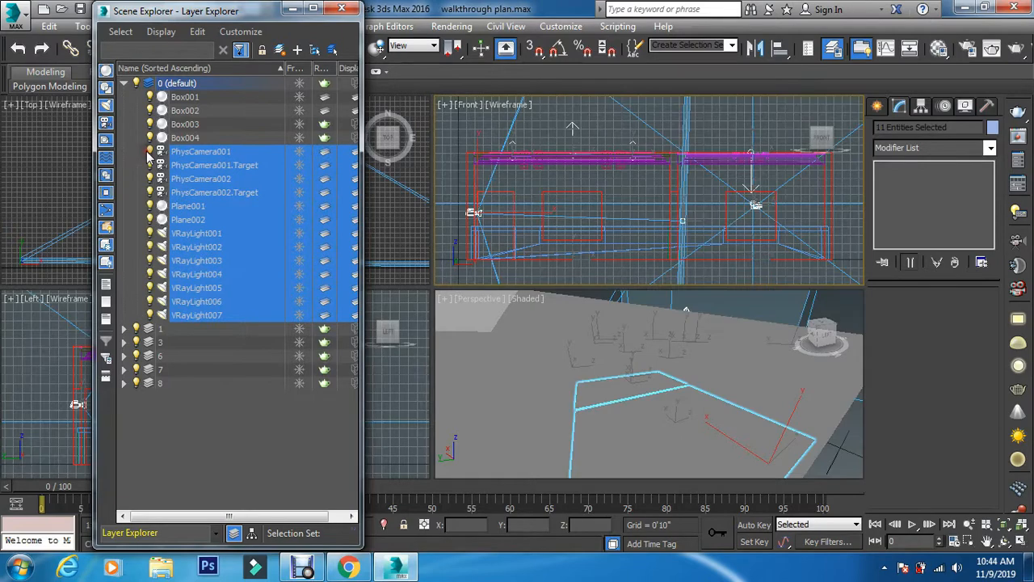
left_click(342, 10)
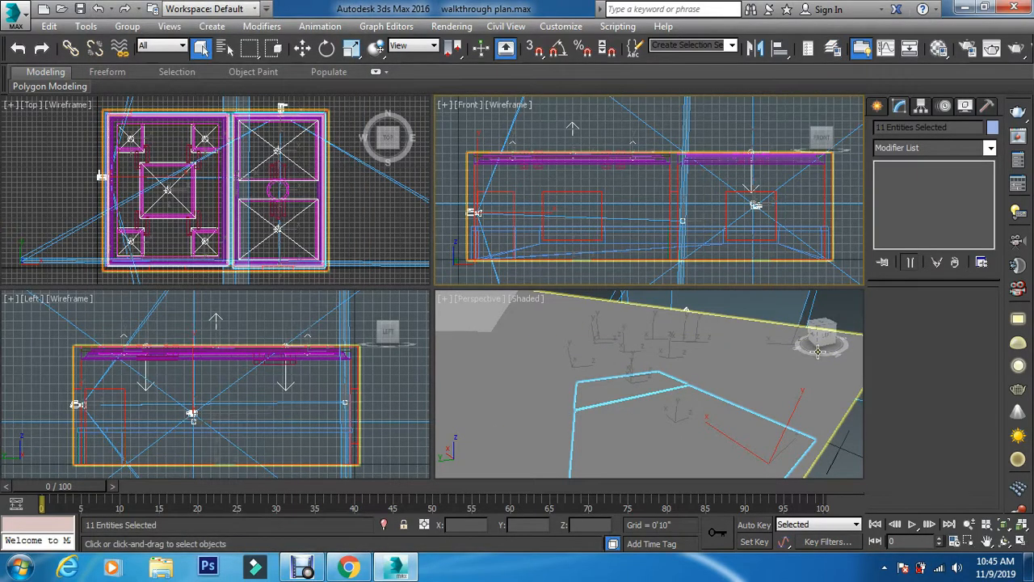
left_click(759, 299)
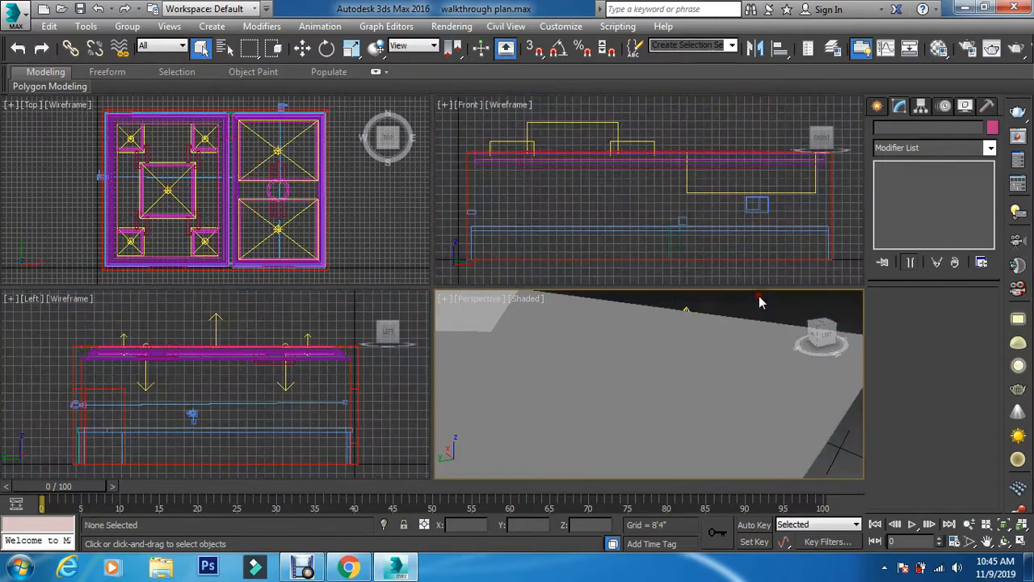
- Select Box001 and frame it in the Perspective viewport to view the room interior
left_click_drag(819, 329, 784, 440)
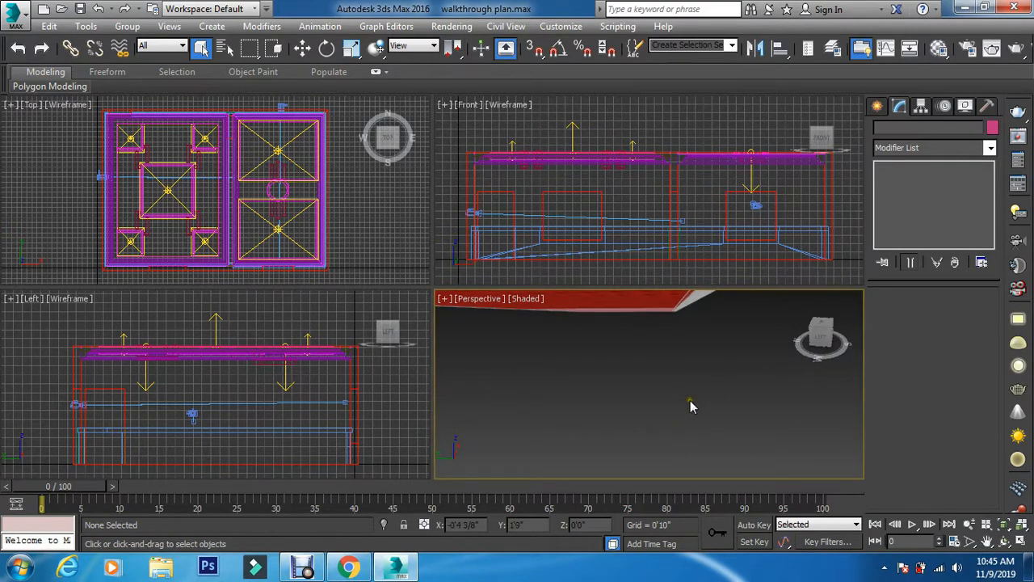
left_click(617, 300)
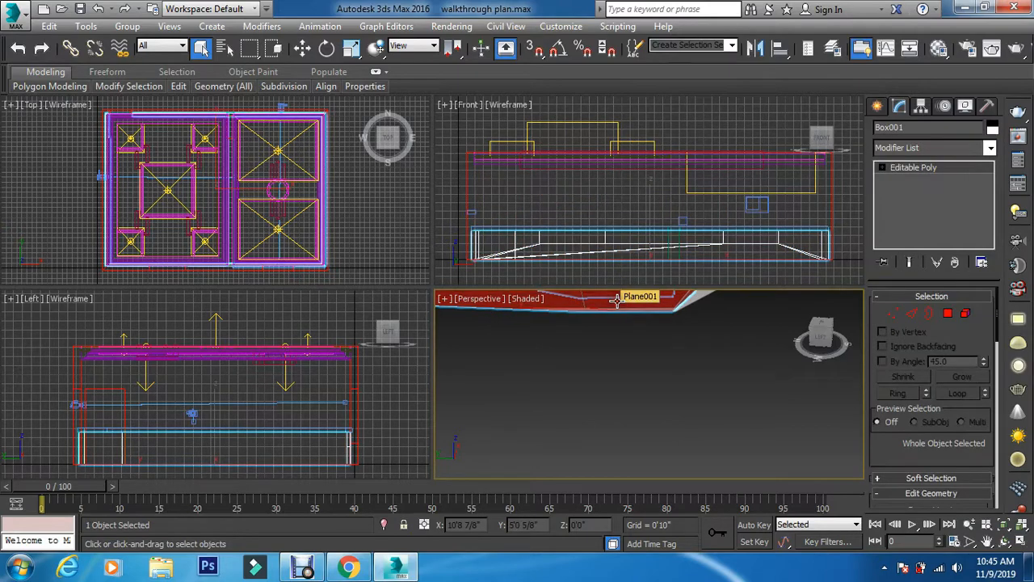
key("z")
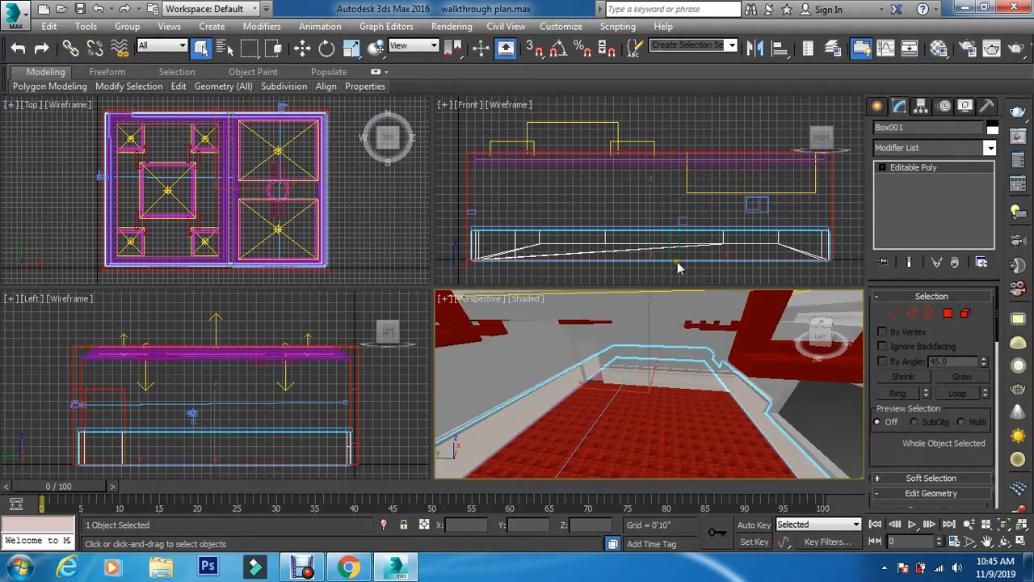
- Show the PhysCamera002 view in the Front viewport and clear the Box001 selection
key("c")
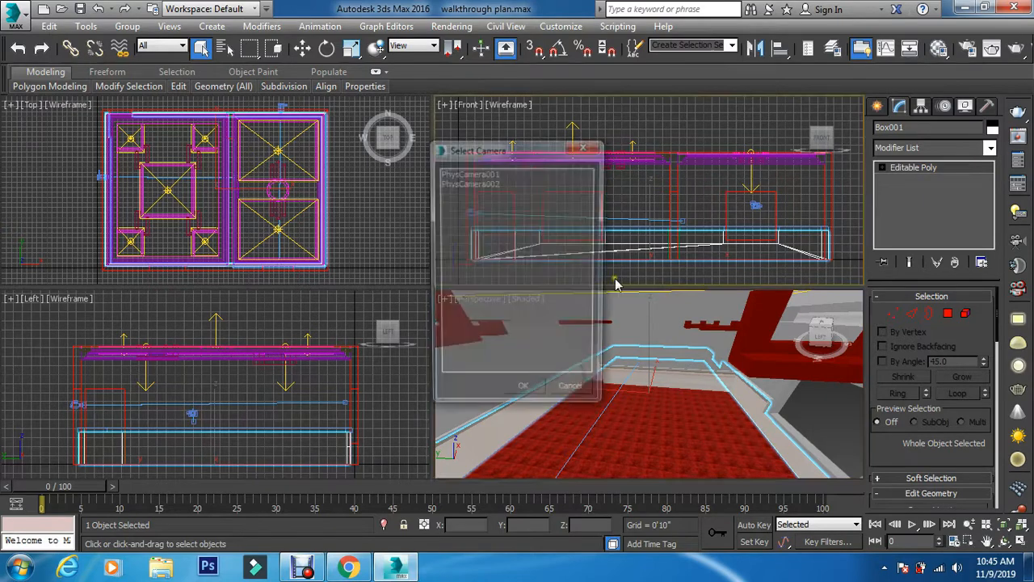
left_click(476, 182)
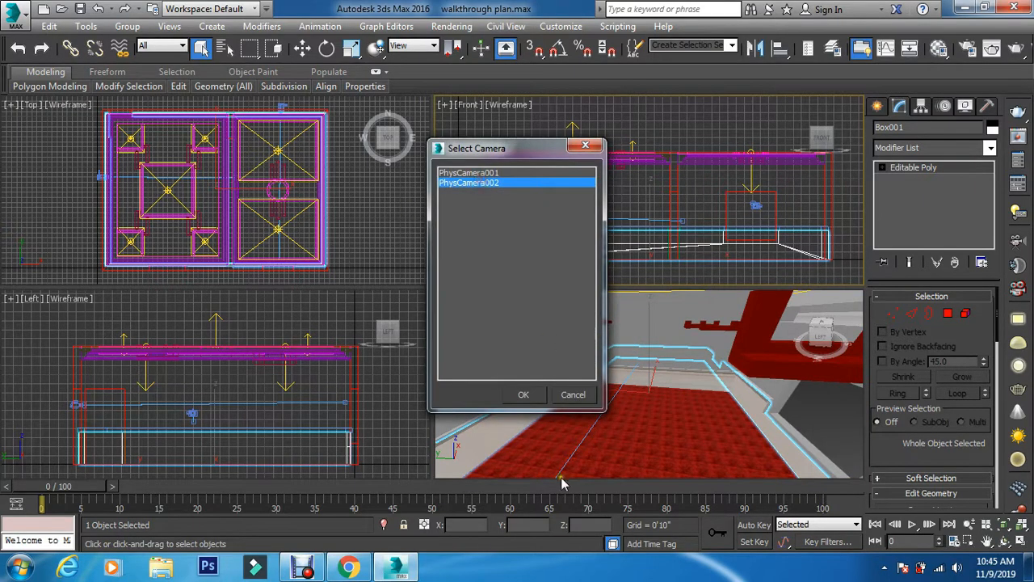
left_click(524, 394)
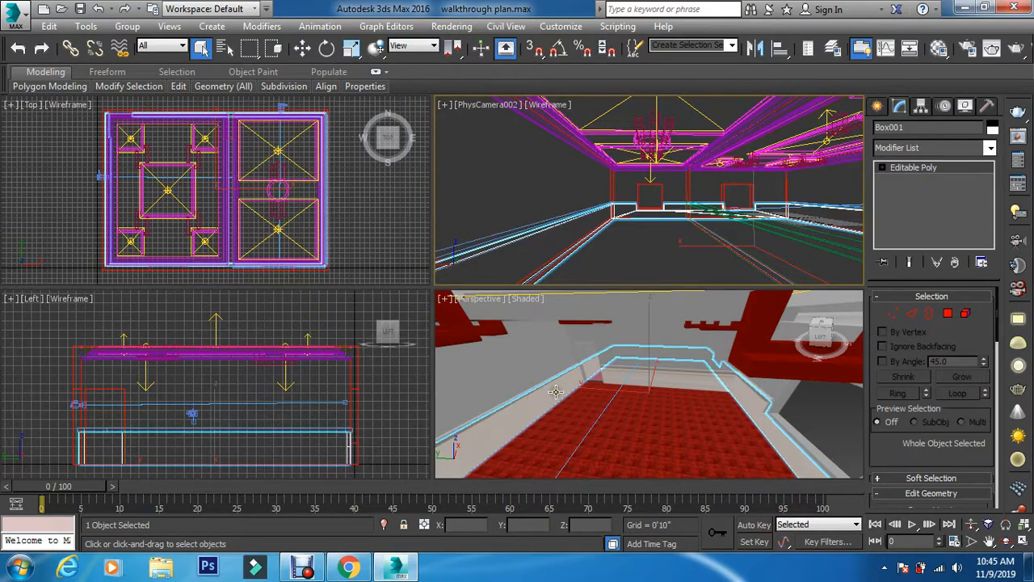
key("c")
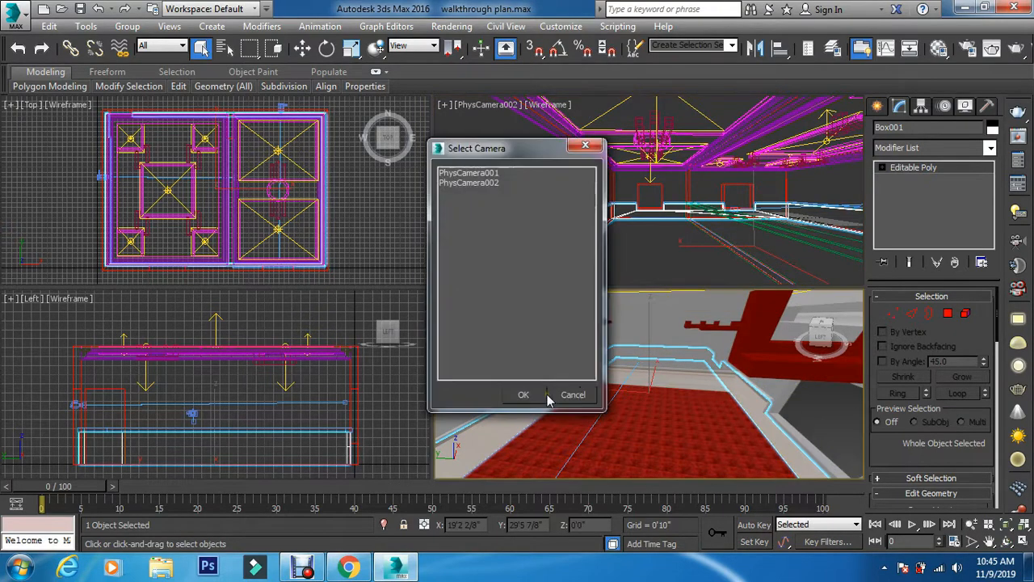
left_click(574, 396)
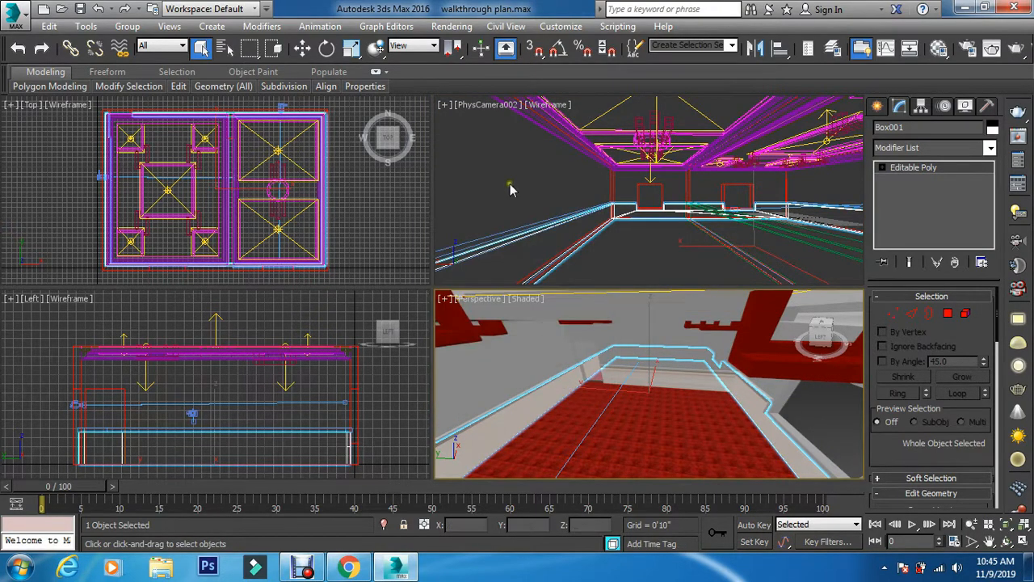
left_click(507, 183)
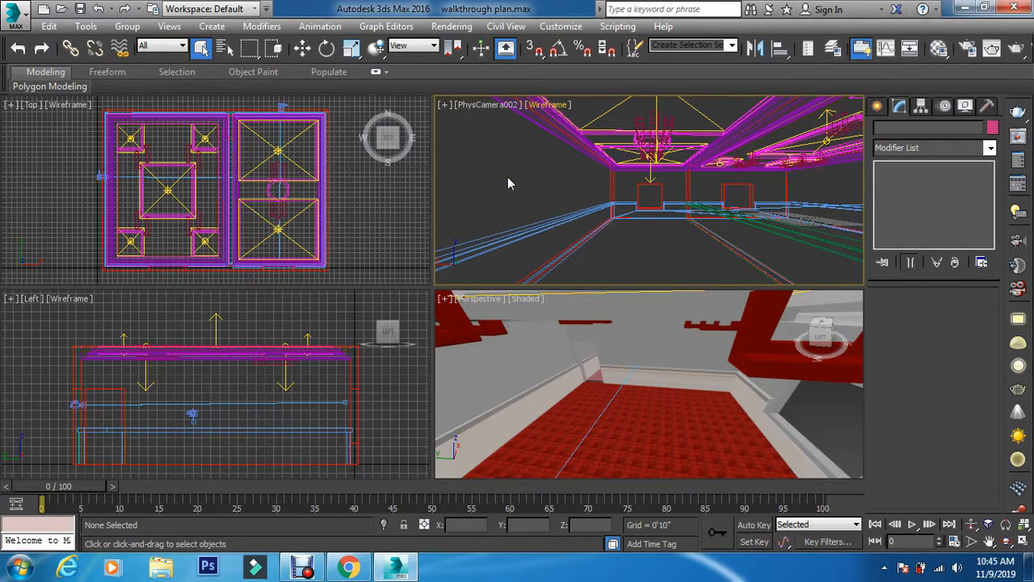
- Change the wireframe PhysCamera002 viewport to the Right view and fit the whole scene in it
key("r")
key("r")
key("r")
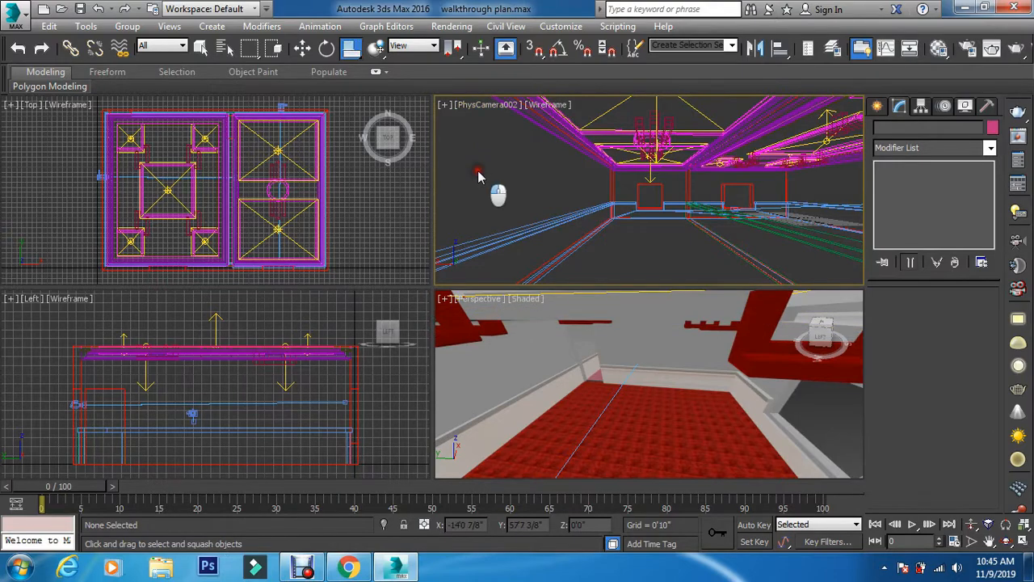
key("r")
left_click(501, 108)
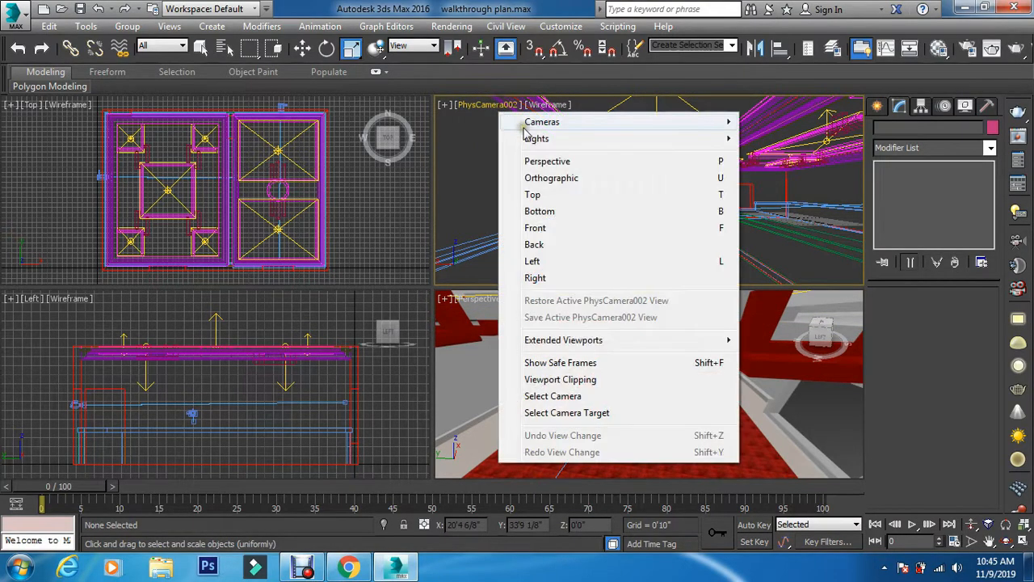
left_click(535, 277)
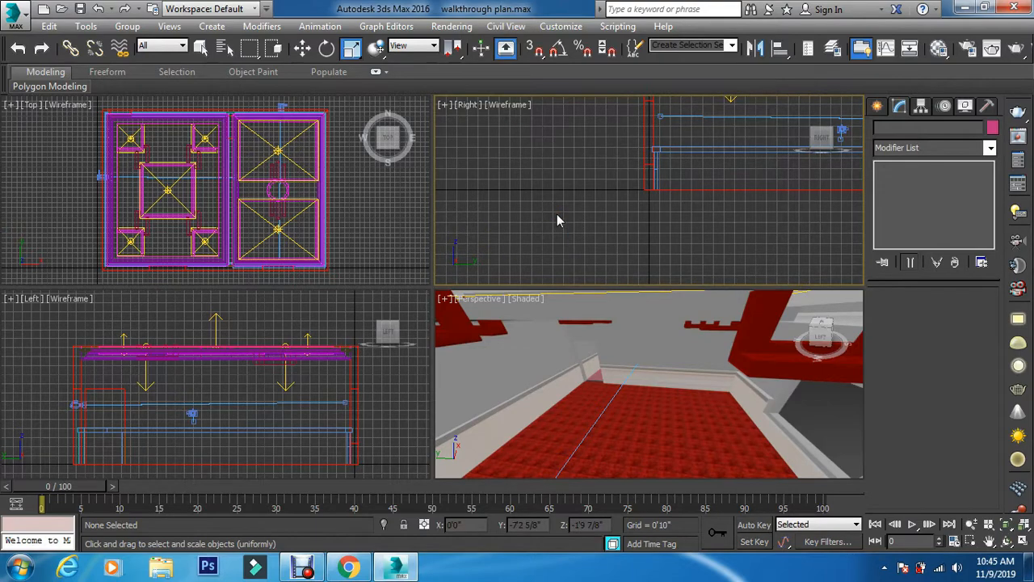
key("z")
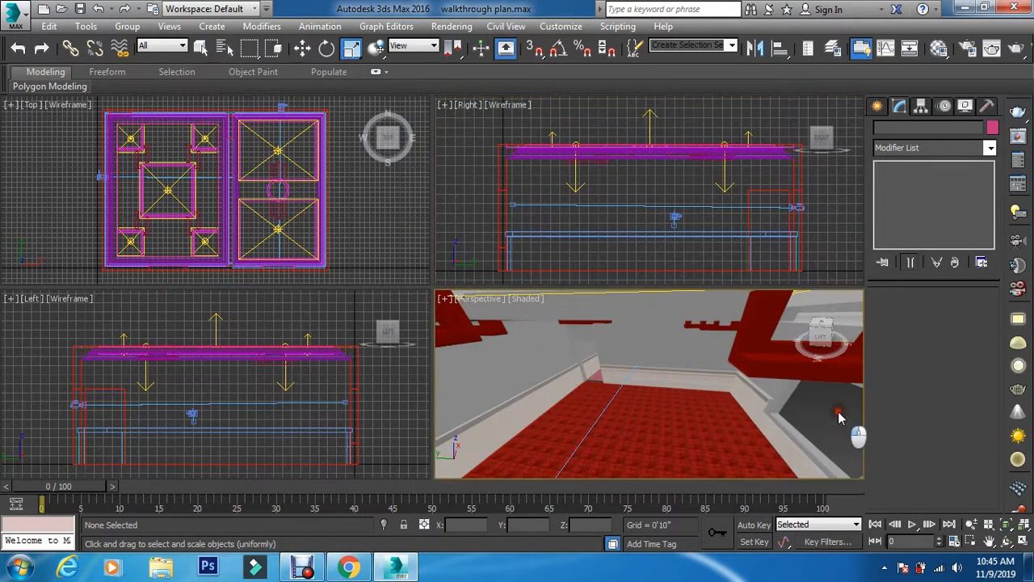
- View the room through PhysCamera002 in the shaded Perspective viewport
key("c")
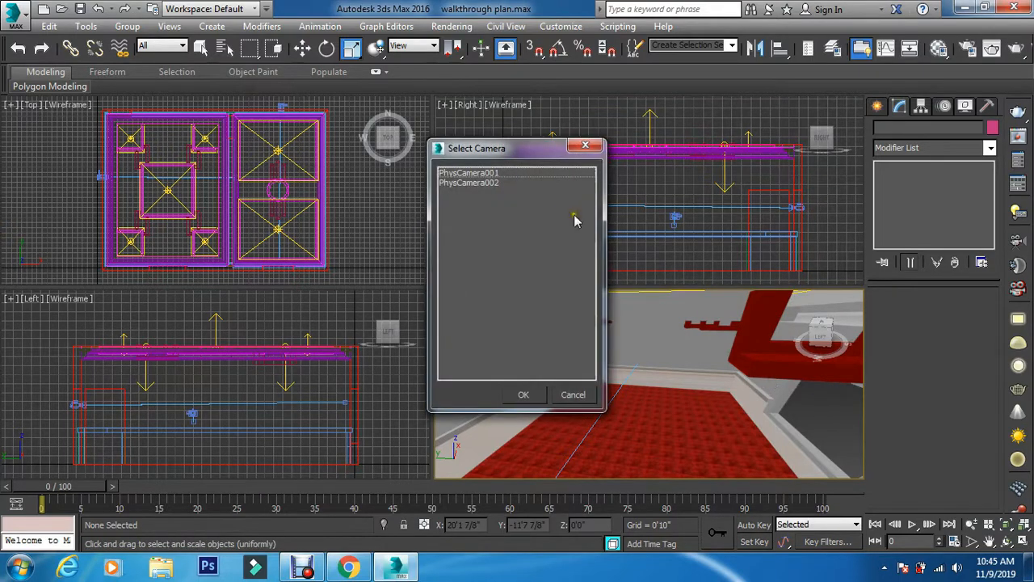
left_click(477, 184)
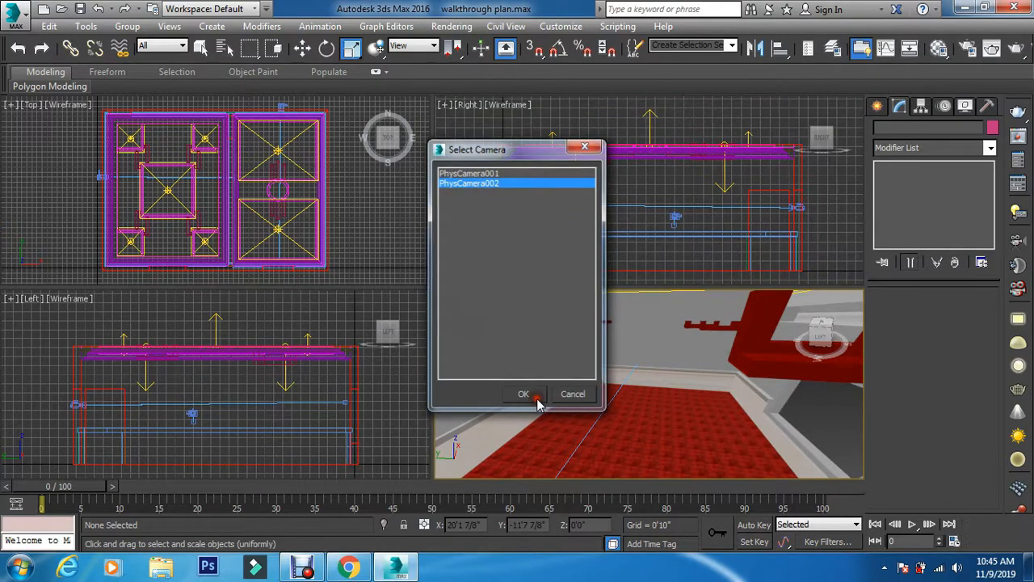
left_click(526, 395)
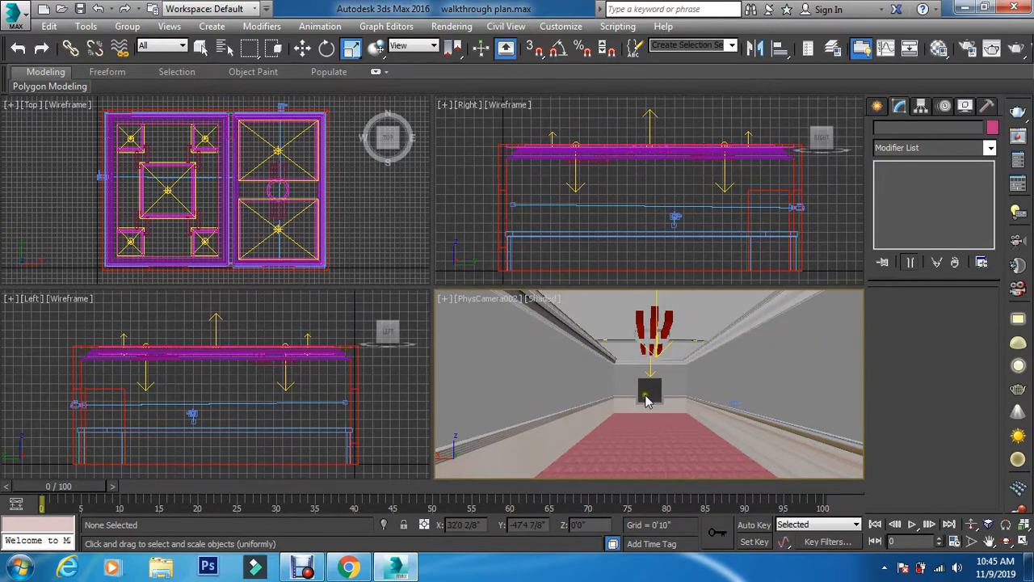
- Switch the shaded camera viewport to PhysCamera001 and maximize it
key("c")
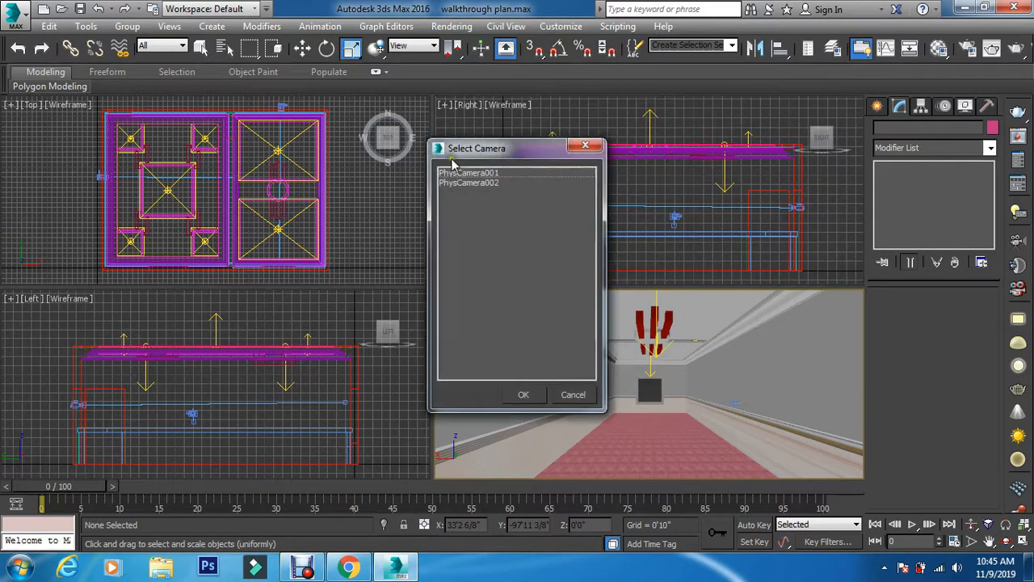
left_click(467, 173)
left_click(520, 396)
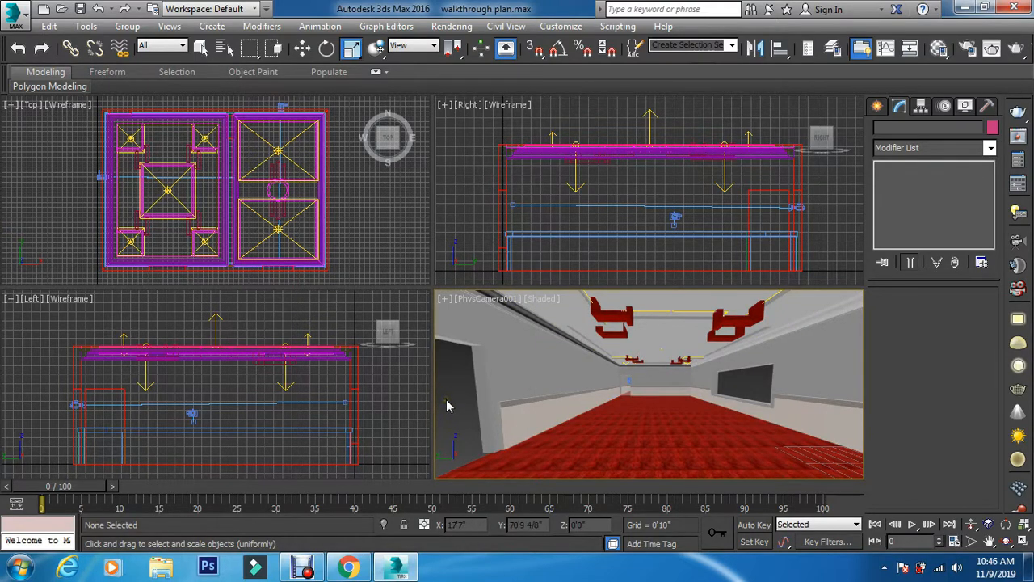
key("alt+w")
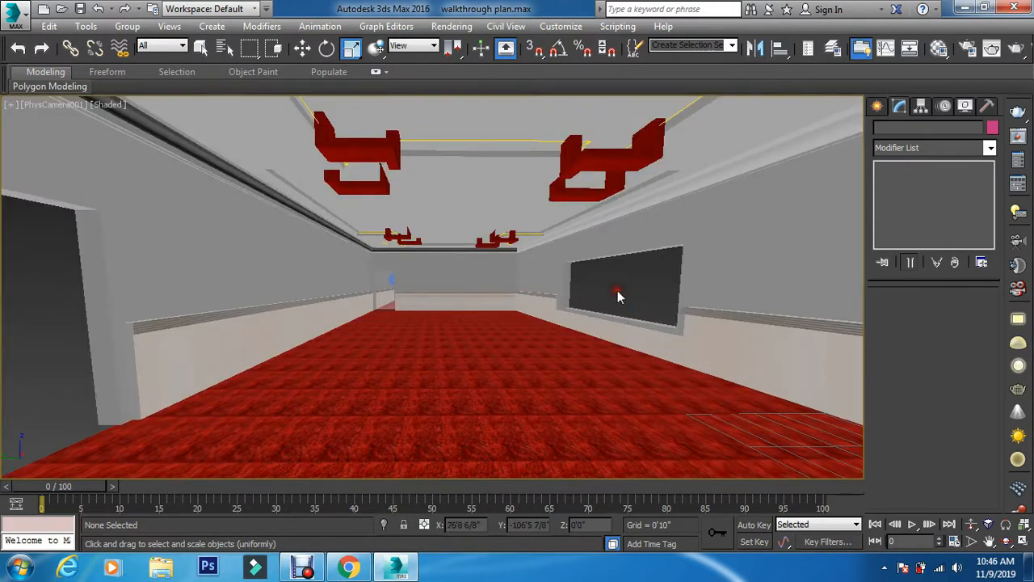